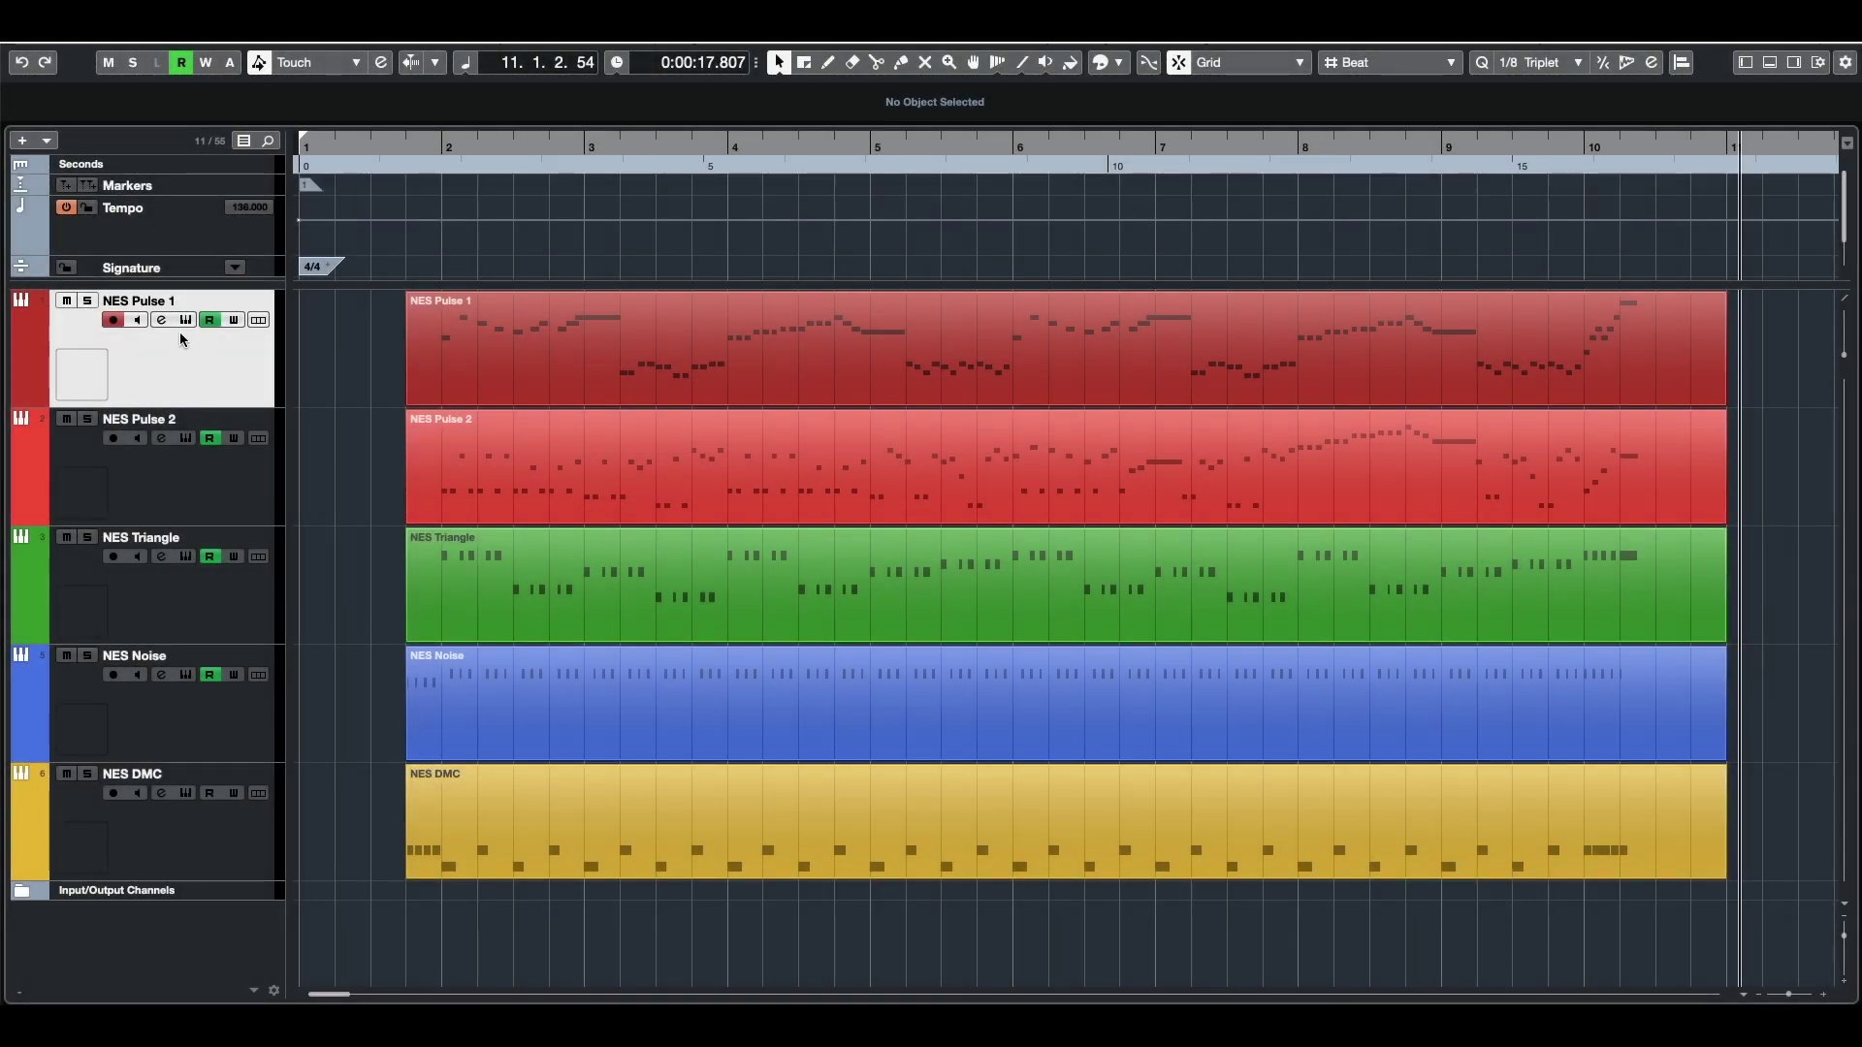
Open the NES Pulse 1 track's instrument, view the waveform options of the RP2A03 (NTSC) chip and close the instrument window
{"action": "left_click", "coordinate": [185, 321]}
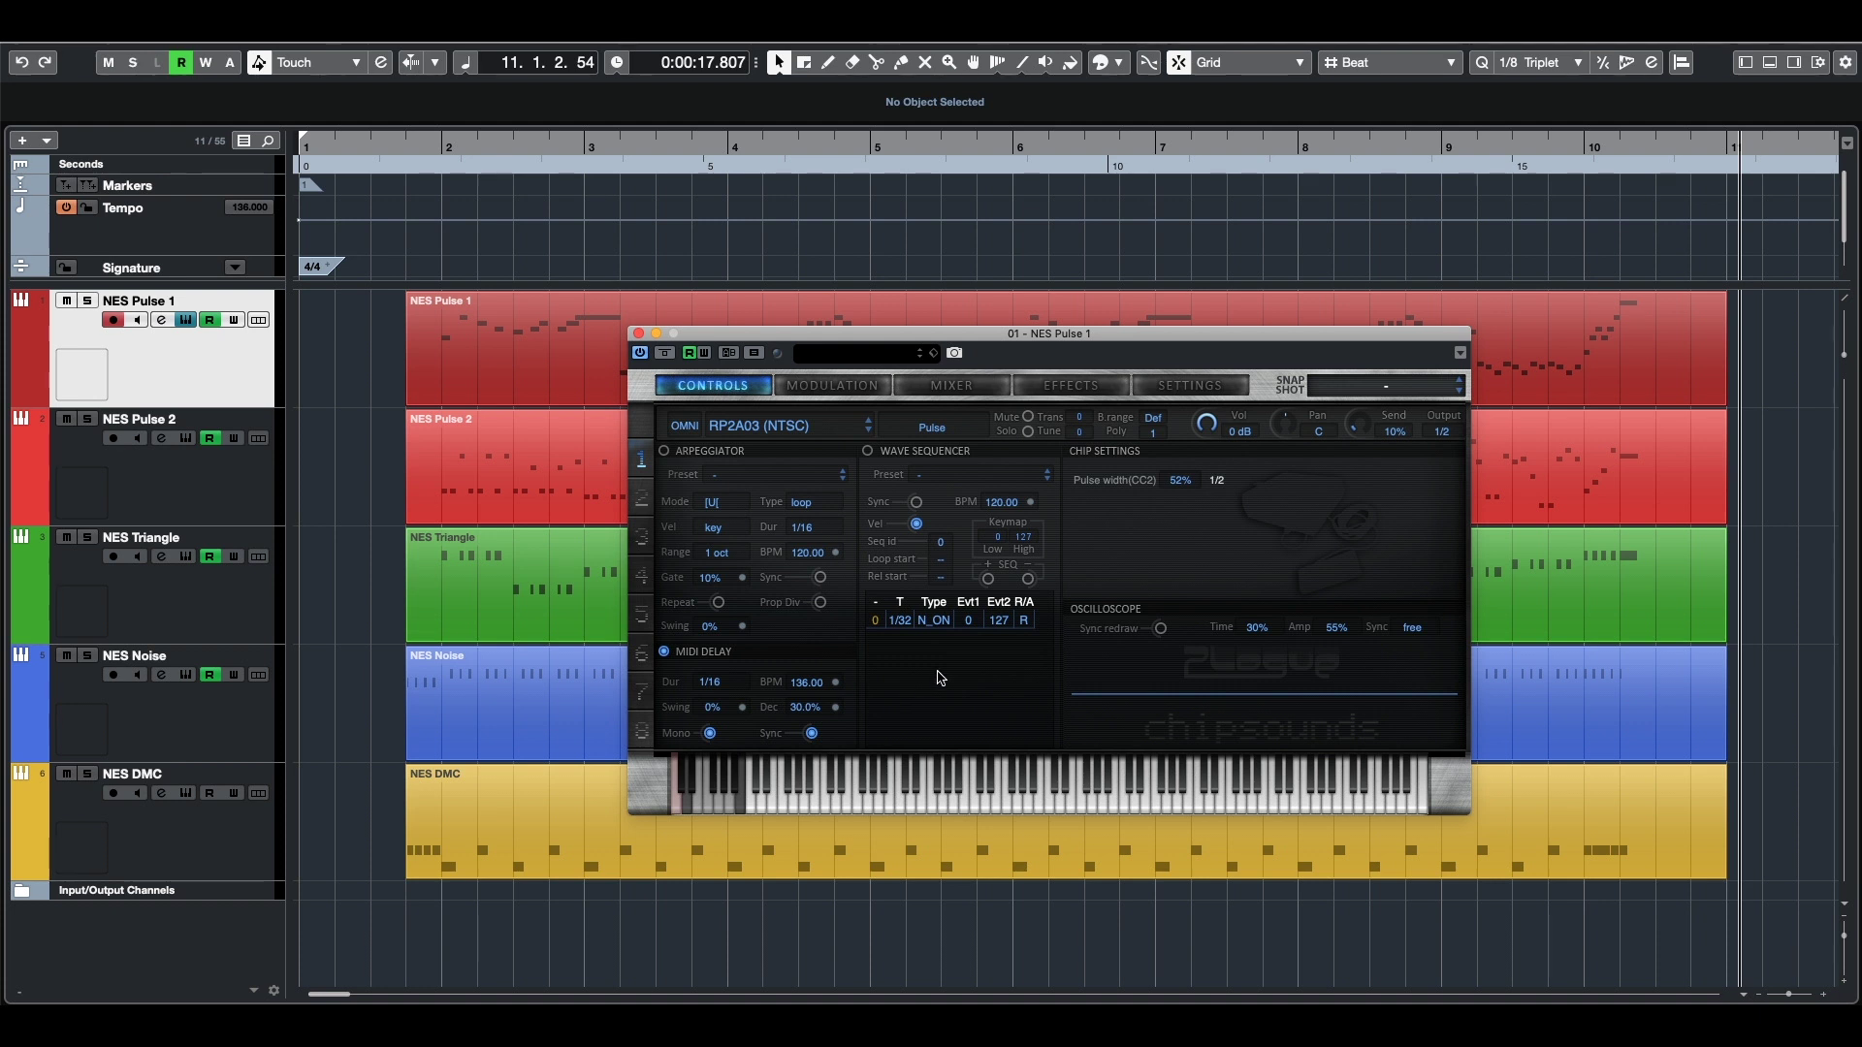
{"action": "left_click", "coordinate": [936, 429]}
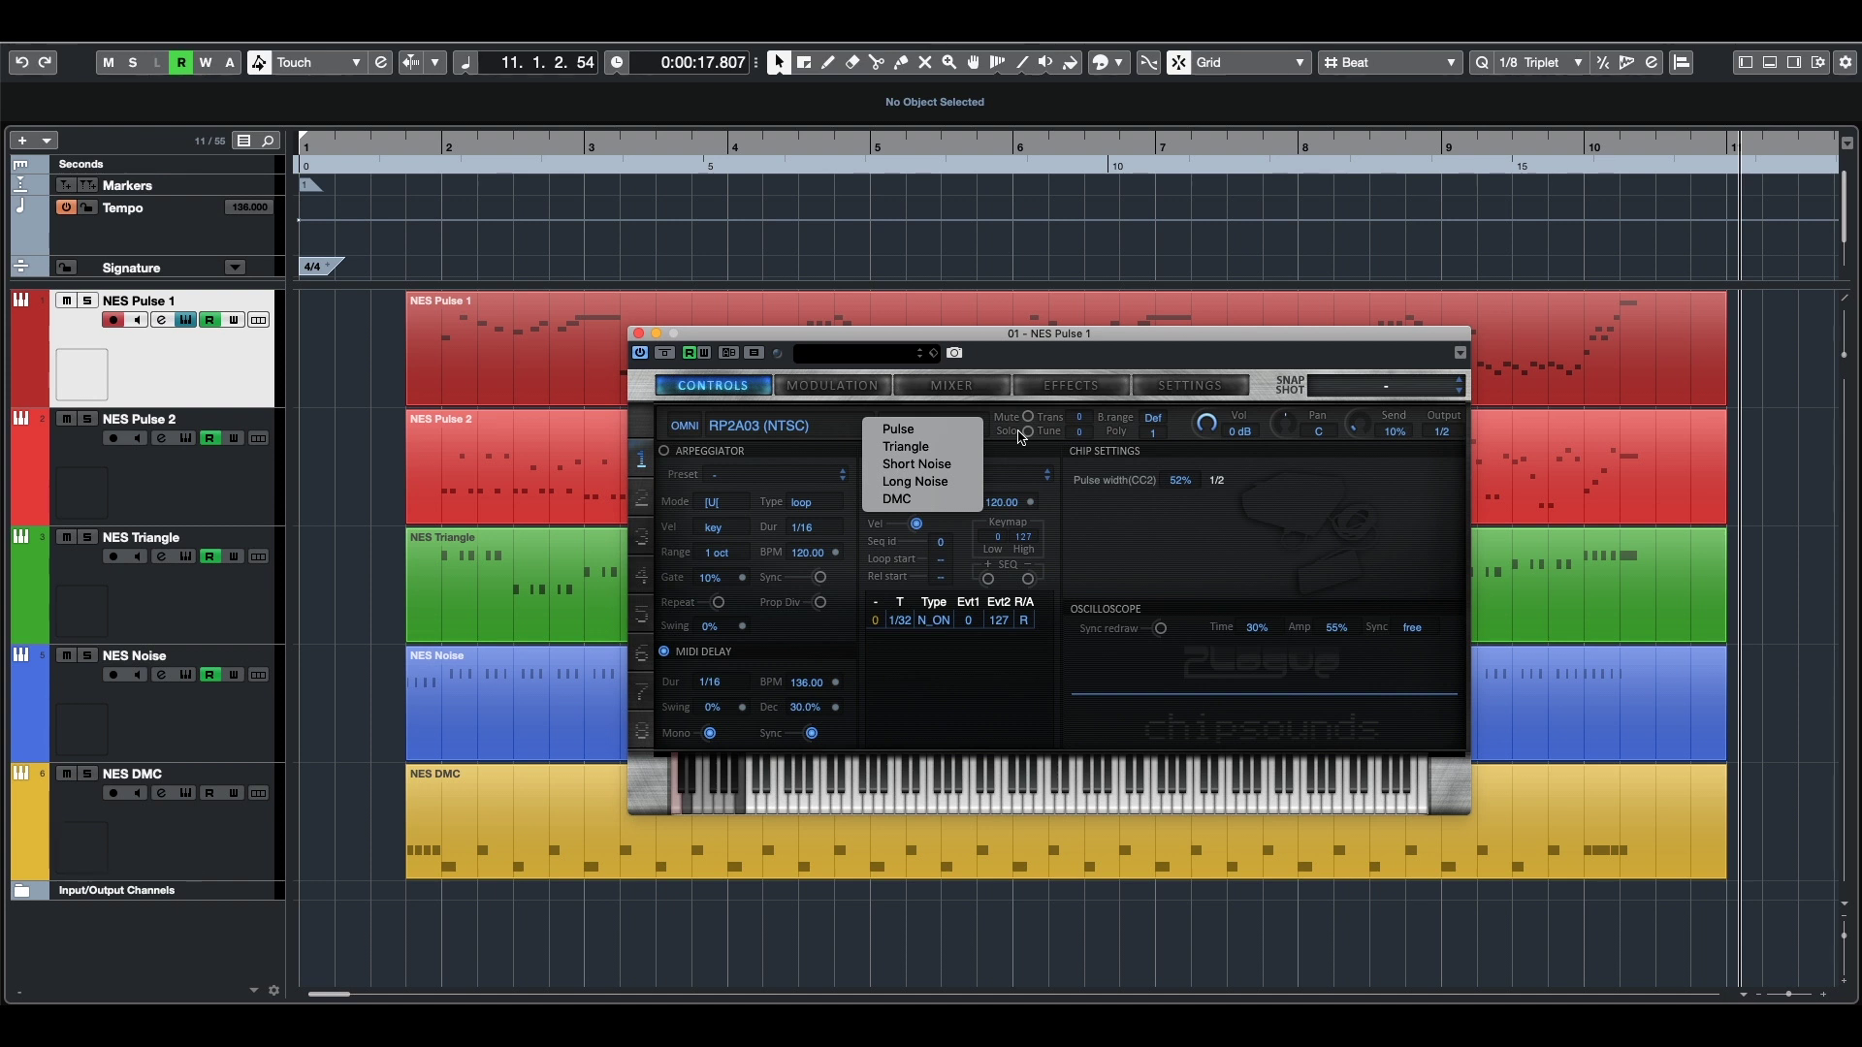
{"action": "left_click", "coordinate": [1016, 469]}
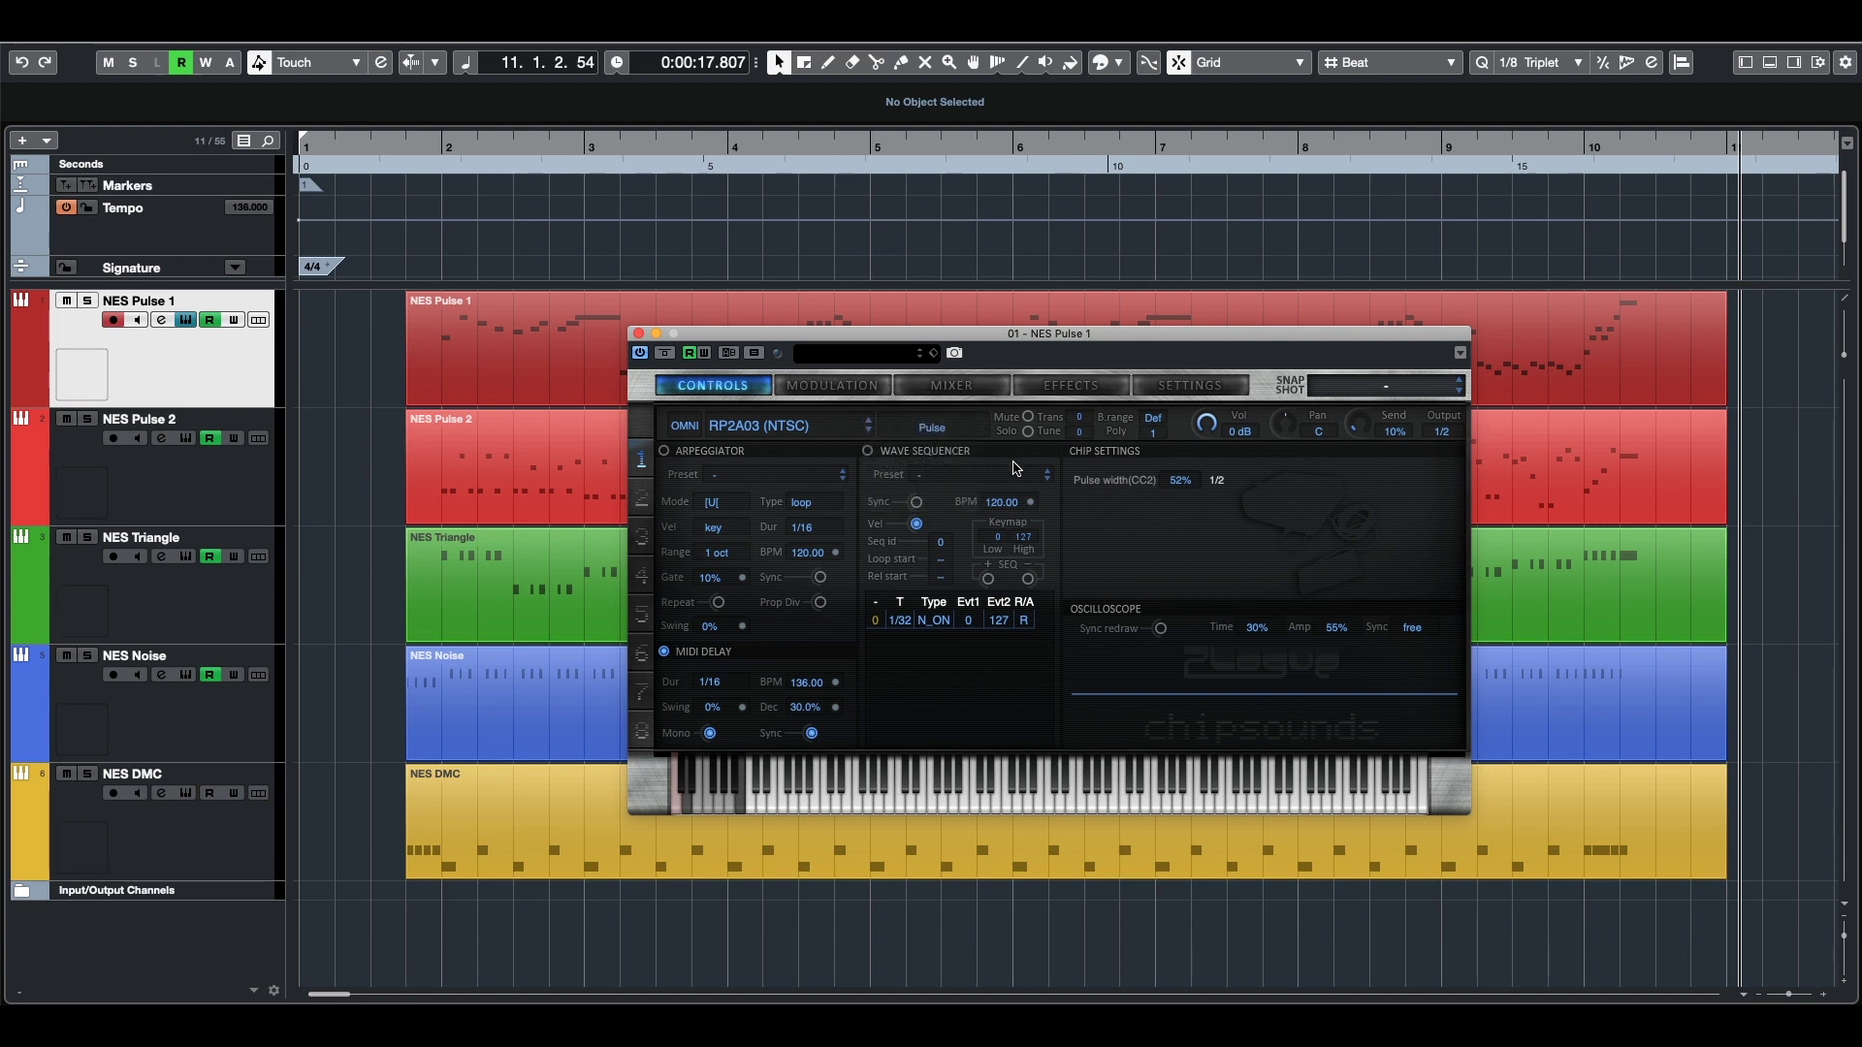
{"action": "left_click", "coordinate": [639, 332]}
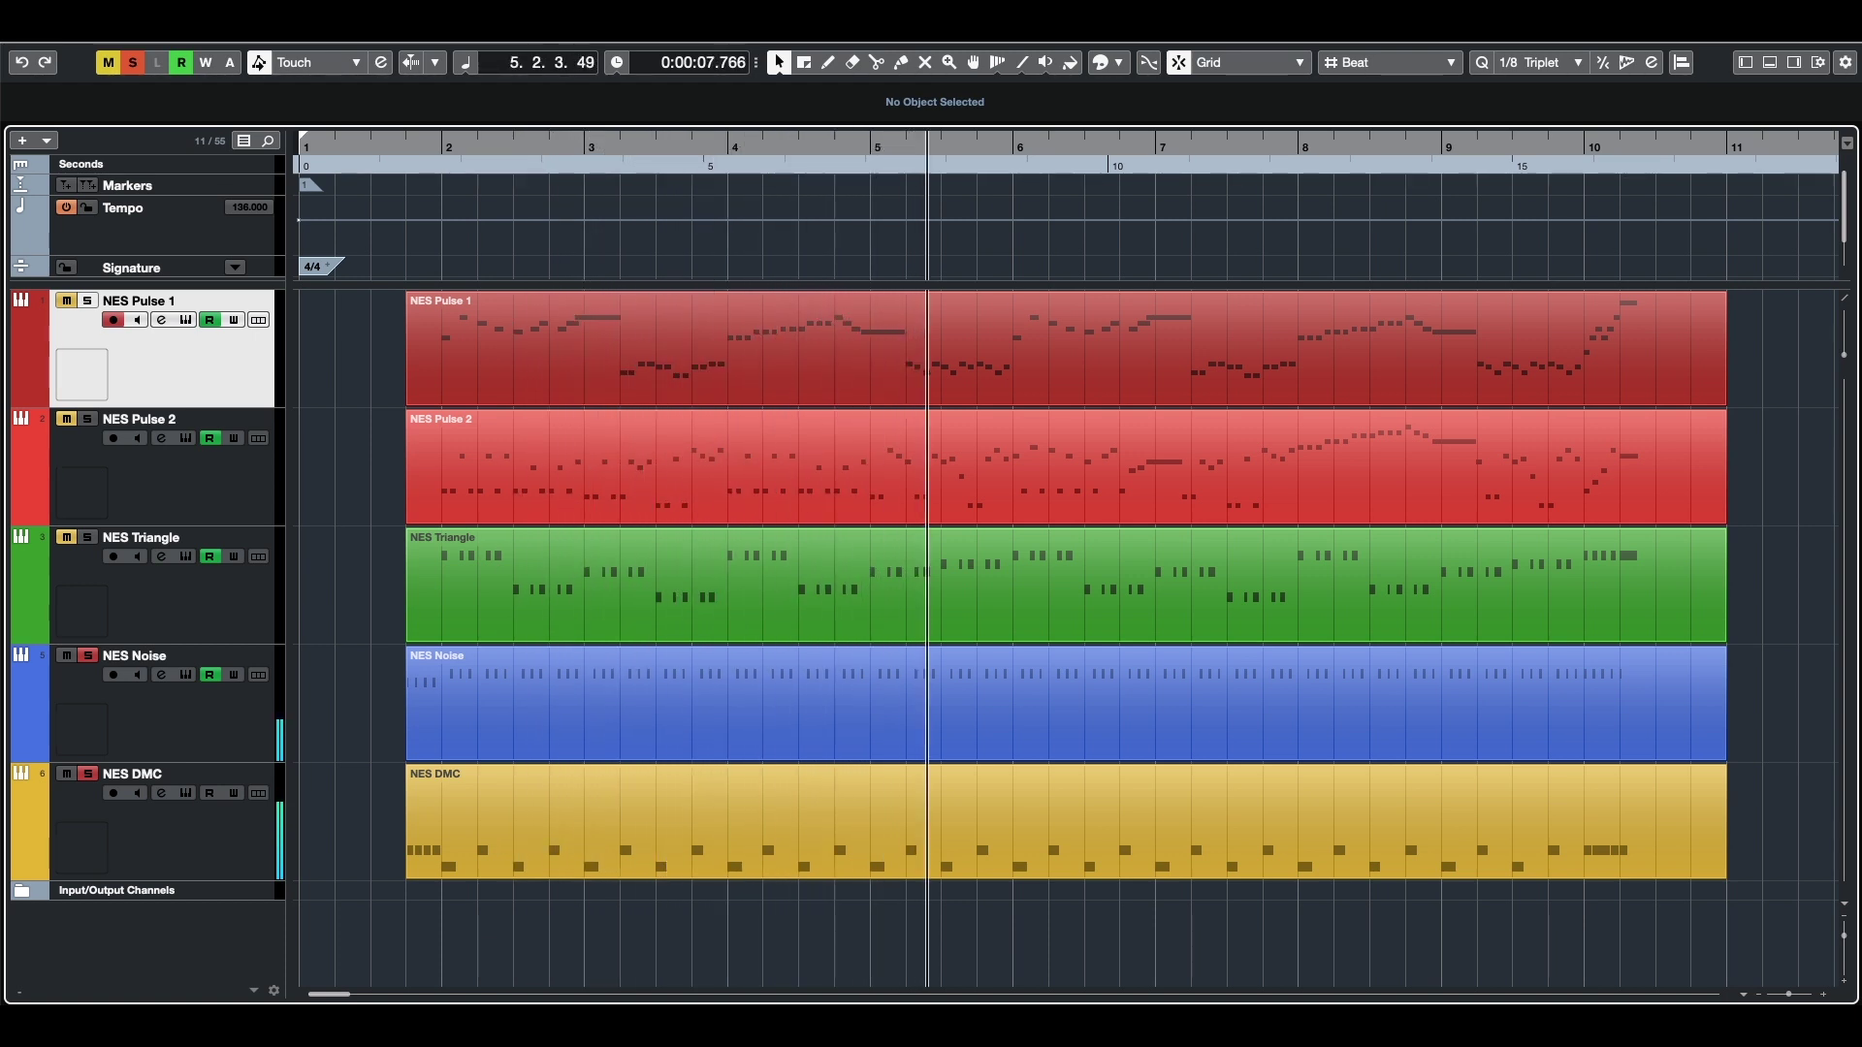
Audition the NES tracks in solo, including Pulse 2 alone and together with Pulse 1
{"action": "key", "text": "KP_1"}
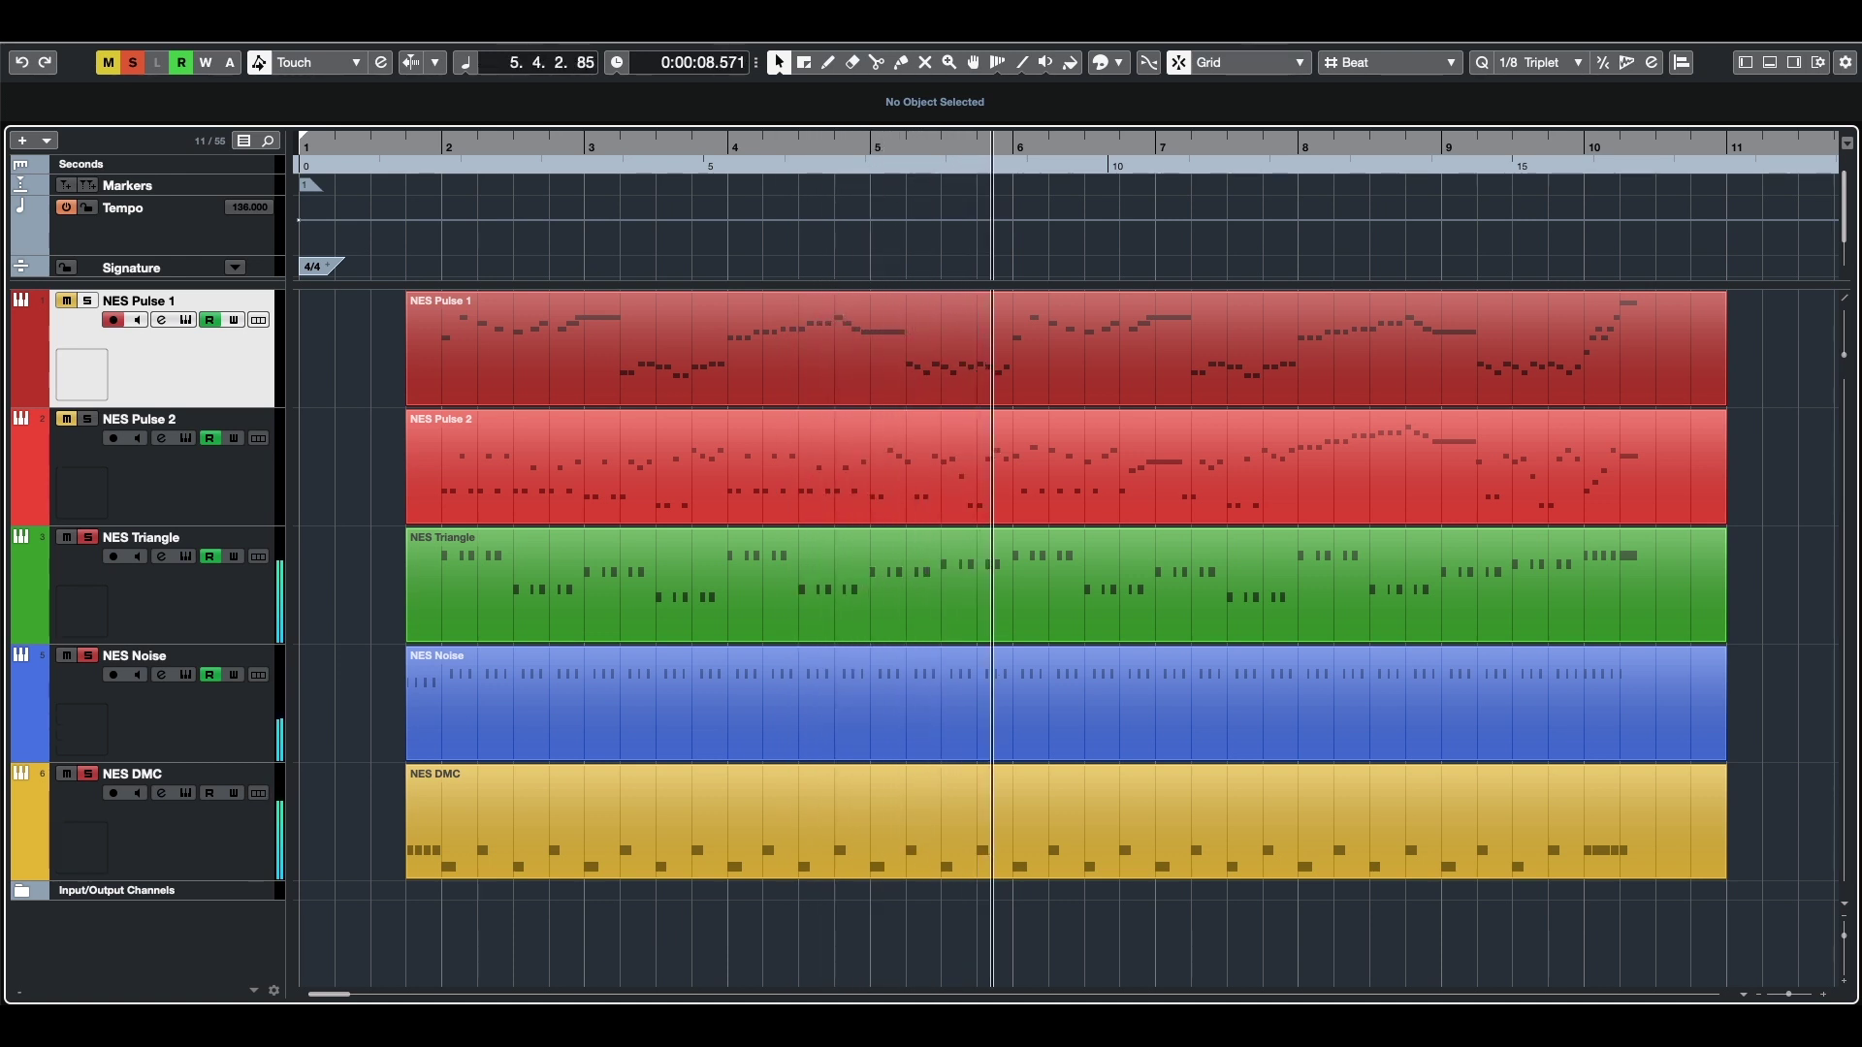
{"action": "key", "text": "space"}
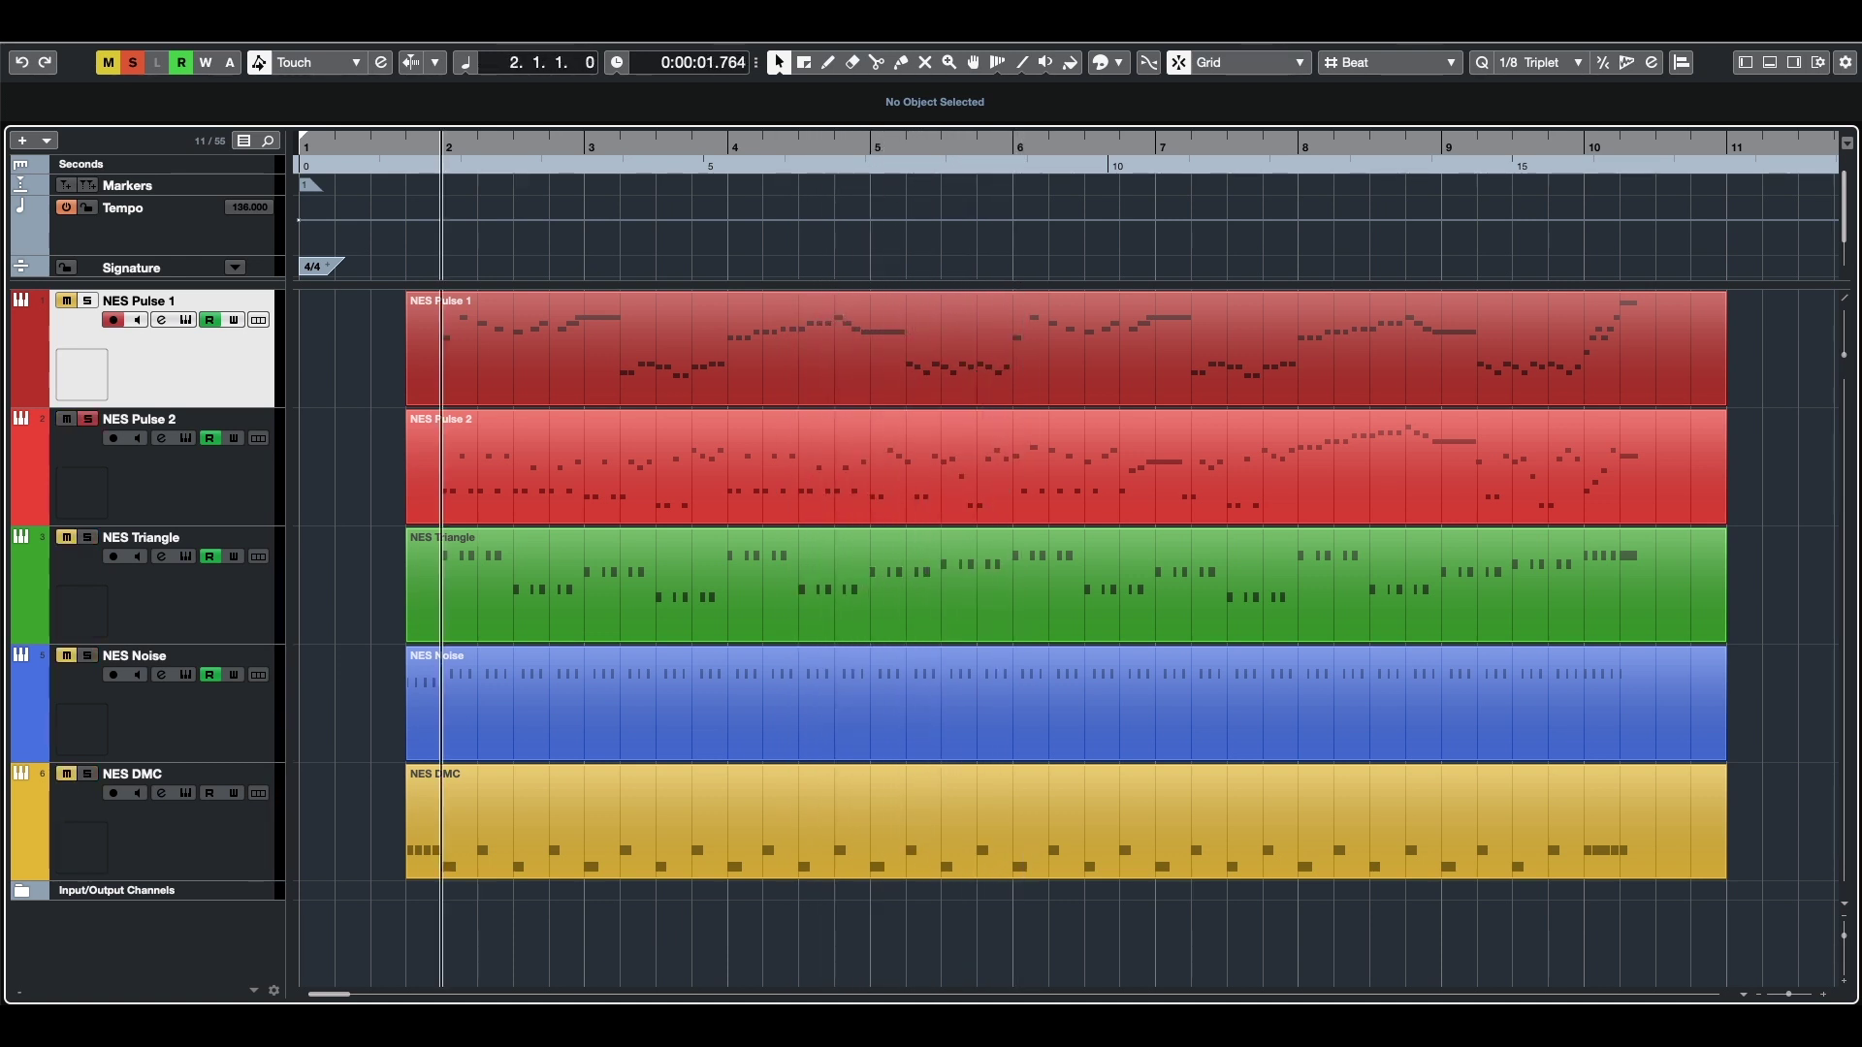
{"action": "key", "text": "space"}
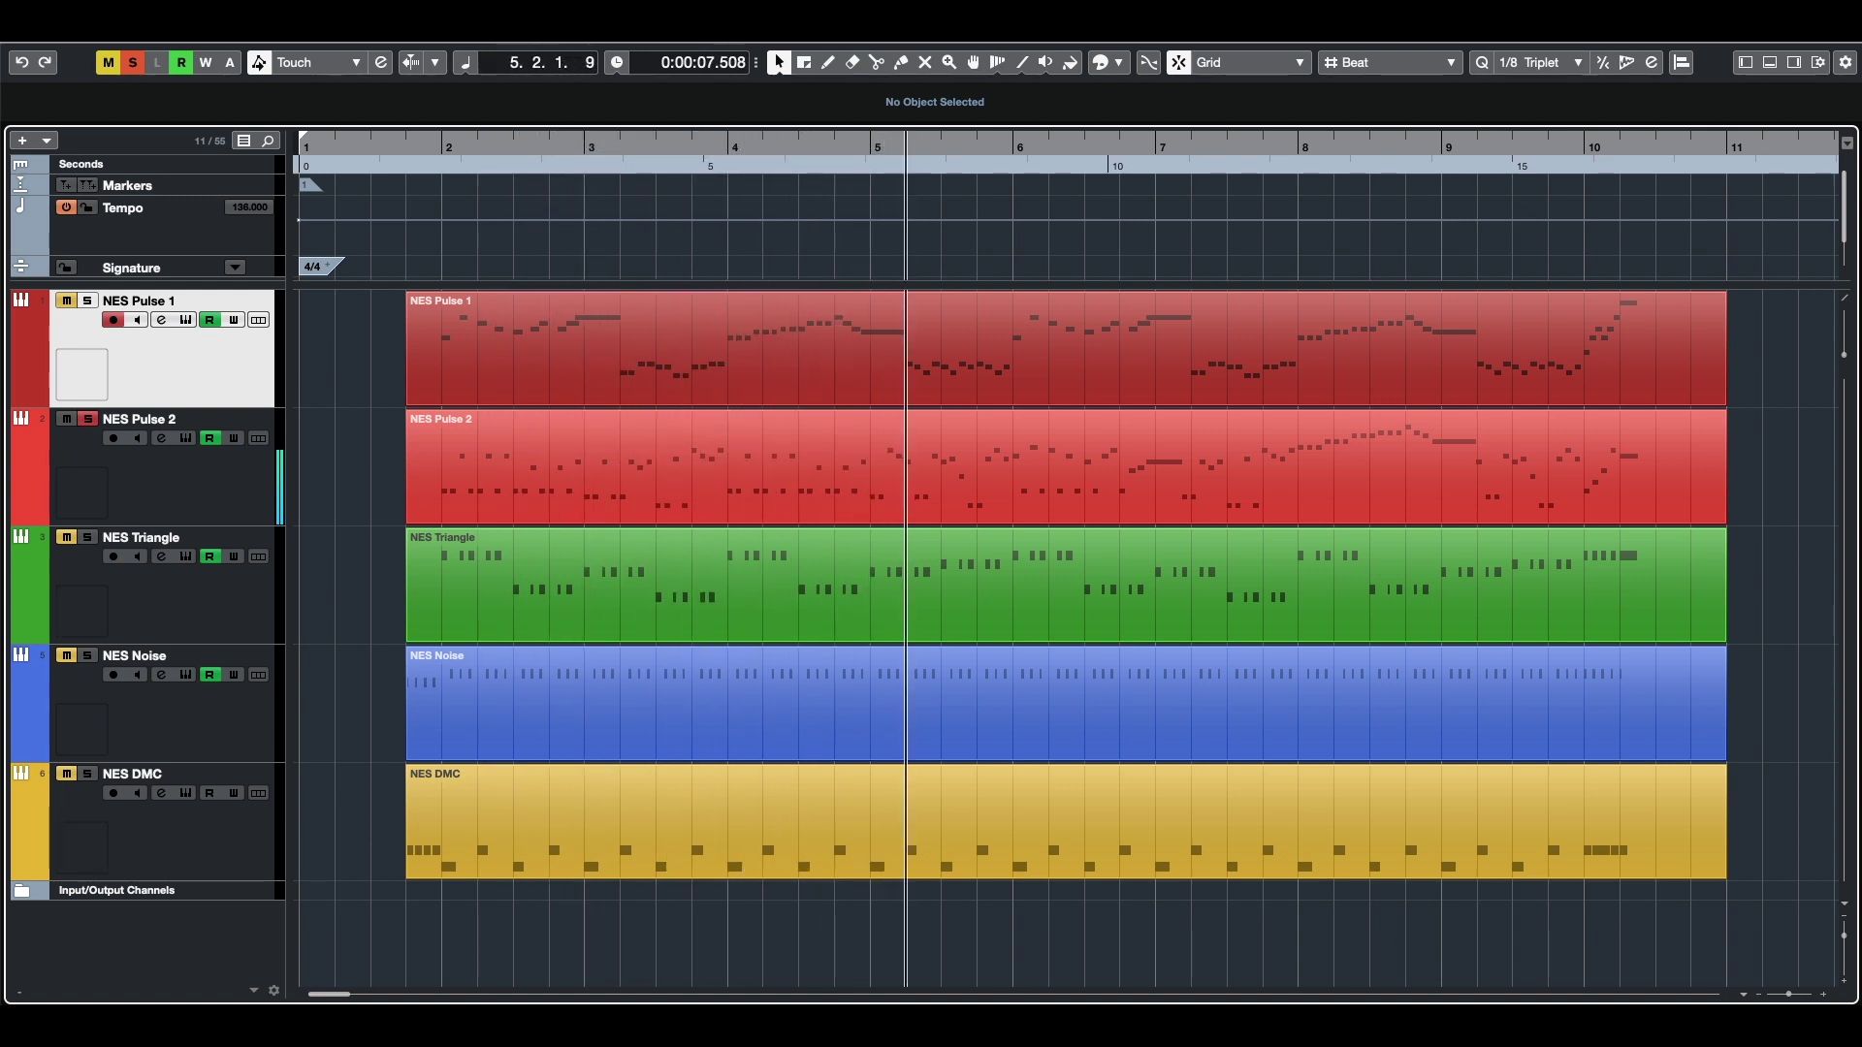
{"action": "key", "text": "space"}
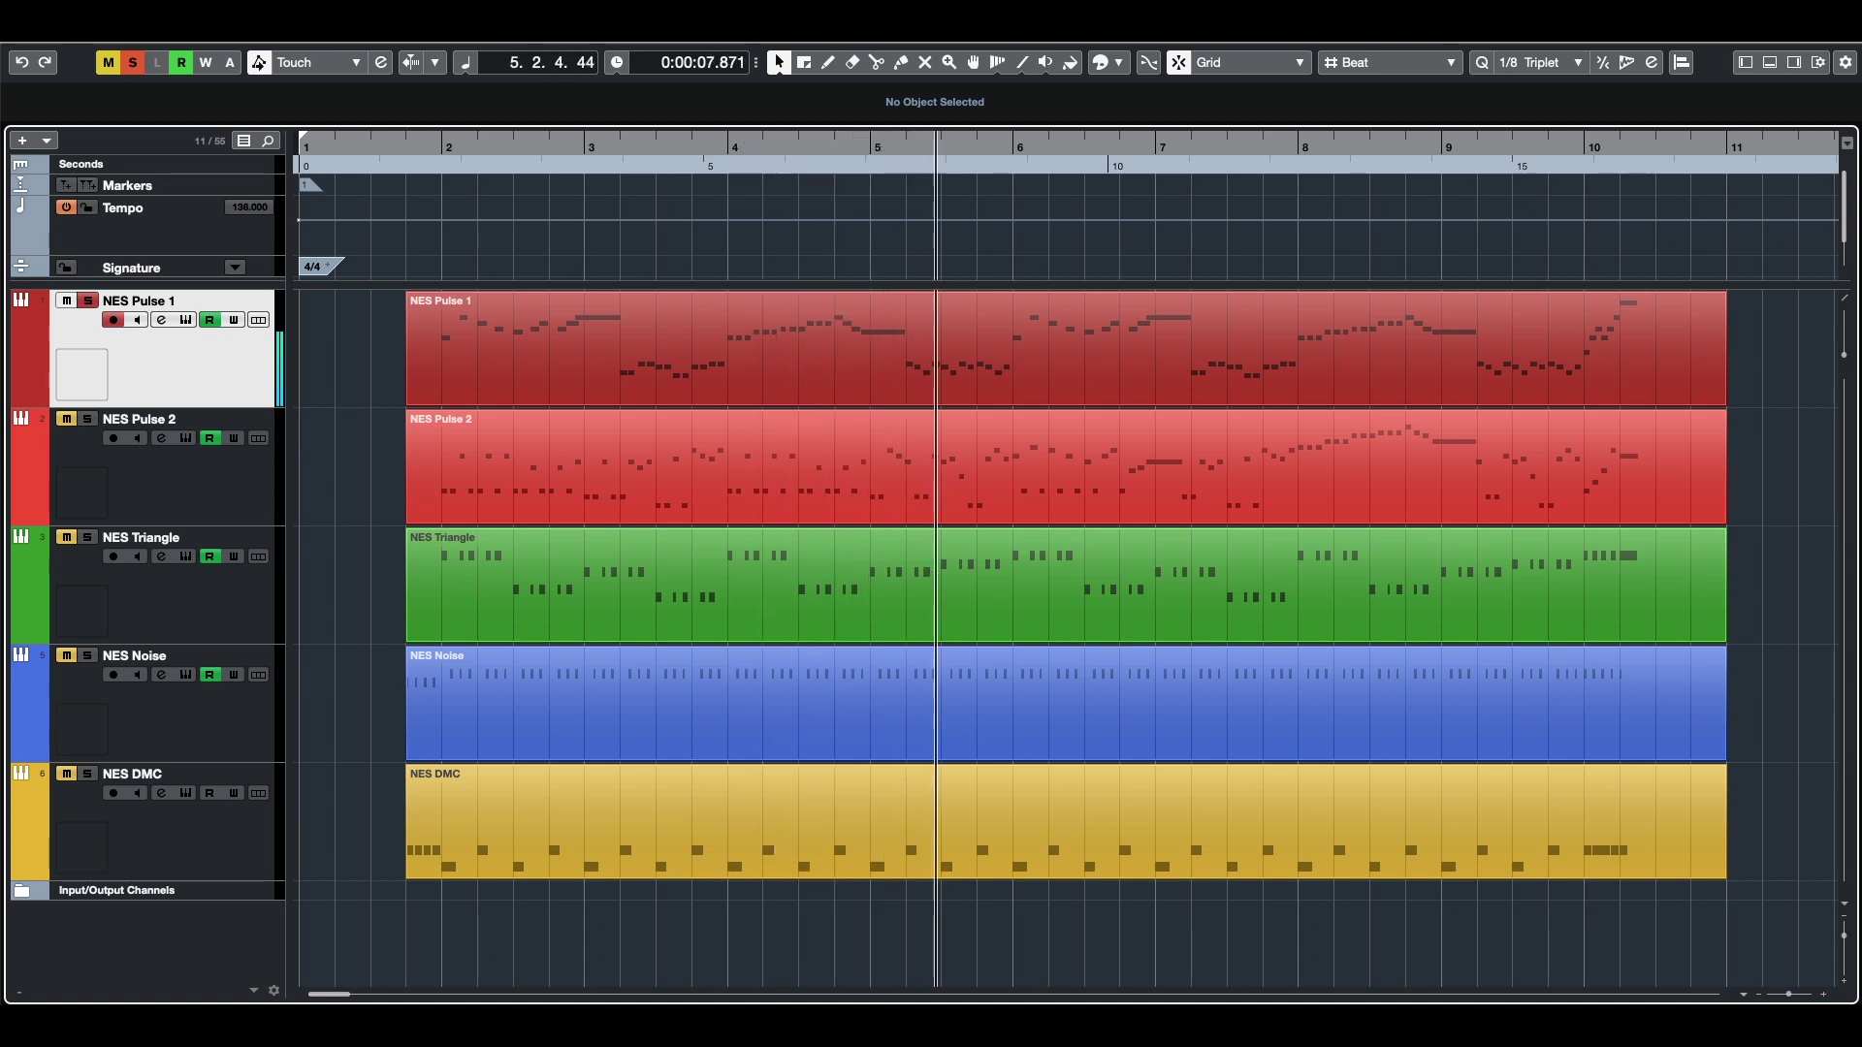
{"action": "left_click", "coordinate": [89, 419]}
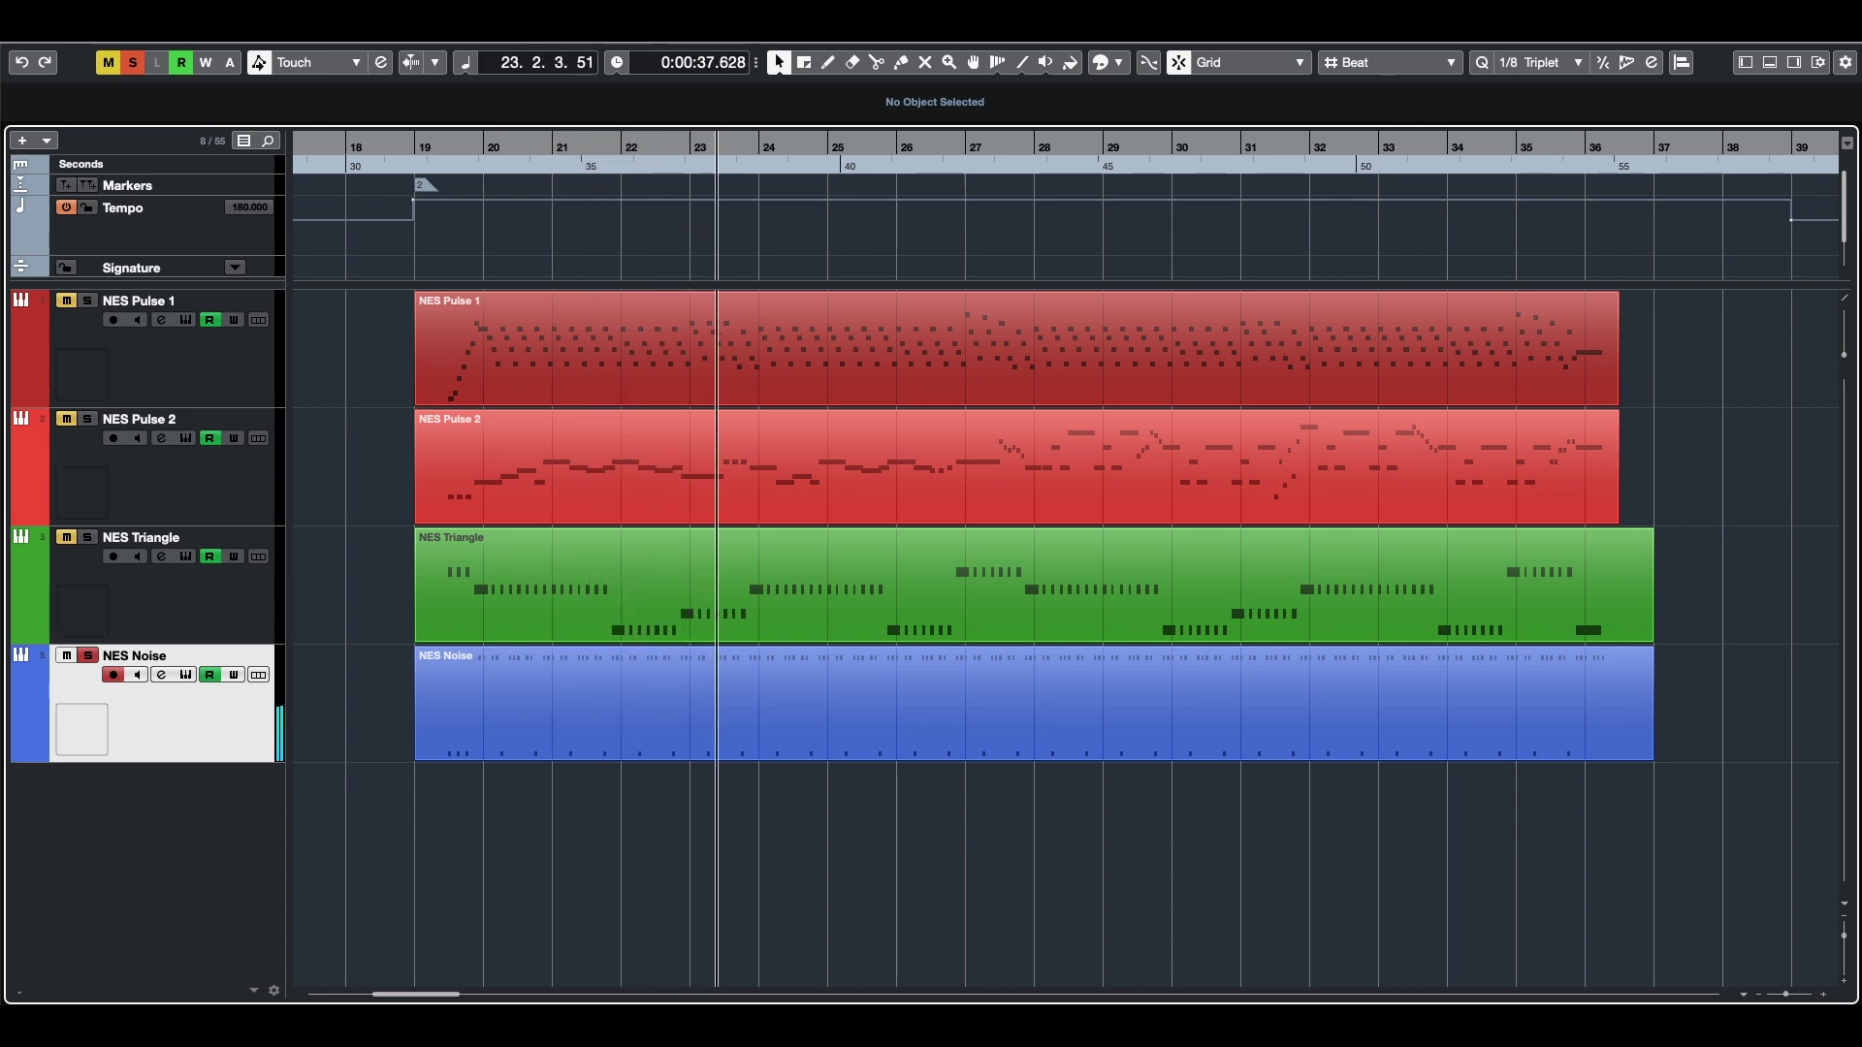
{"action": "key", "text": "2"}
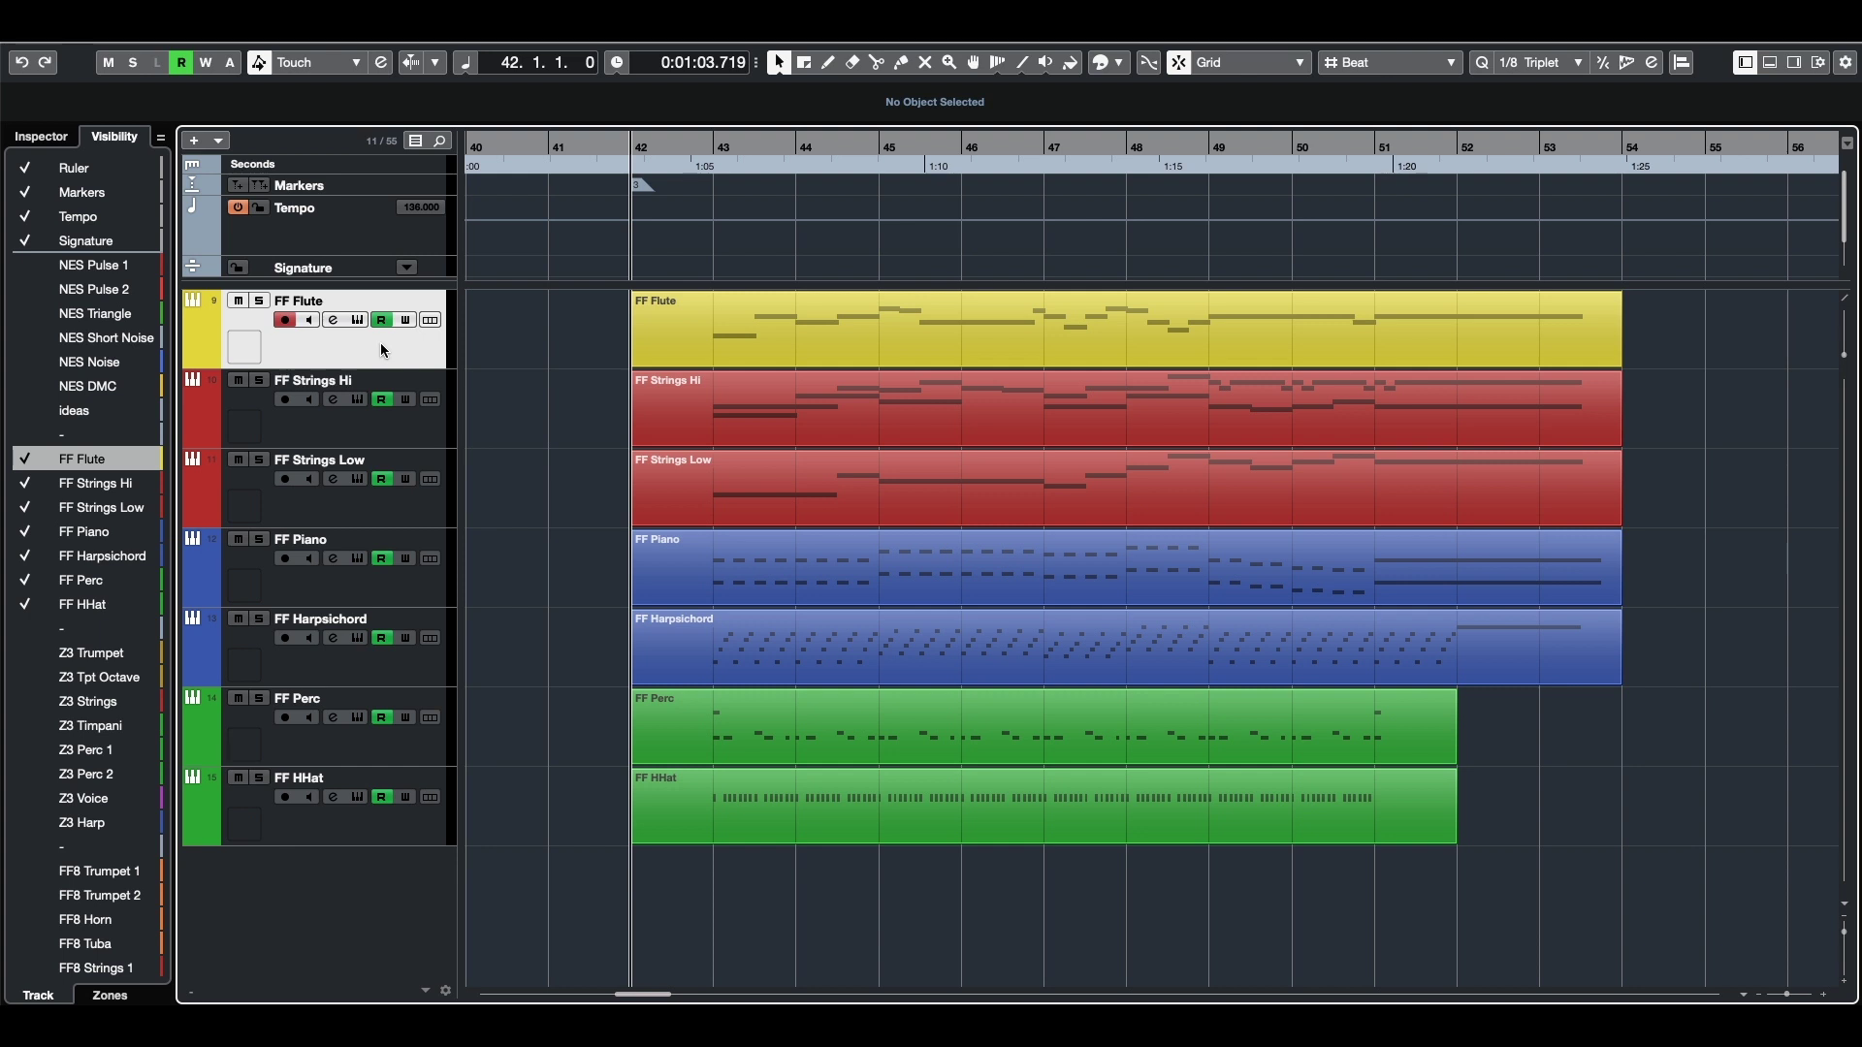
Open the FF Flute track's sforzando instrument and browse the converted sf2 soundfonts, including the FinalFantasyVI_sf2 and FinalFantasyIV_sf2 banks
{"action": "left_click", "coordinate": [358, 320]}
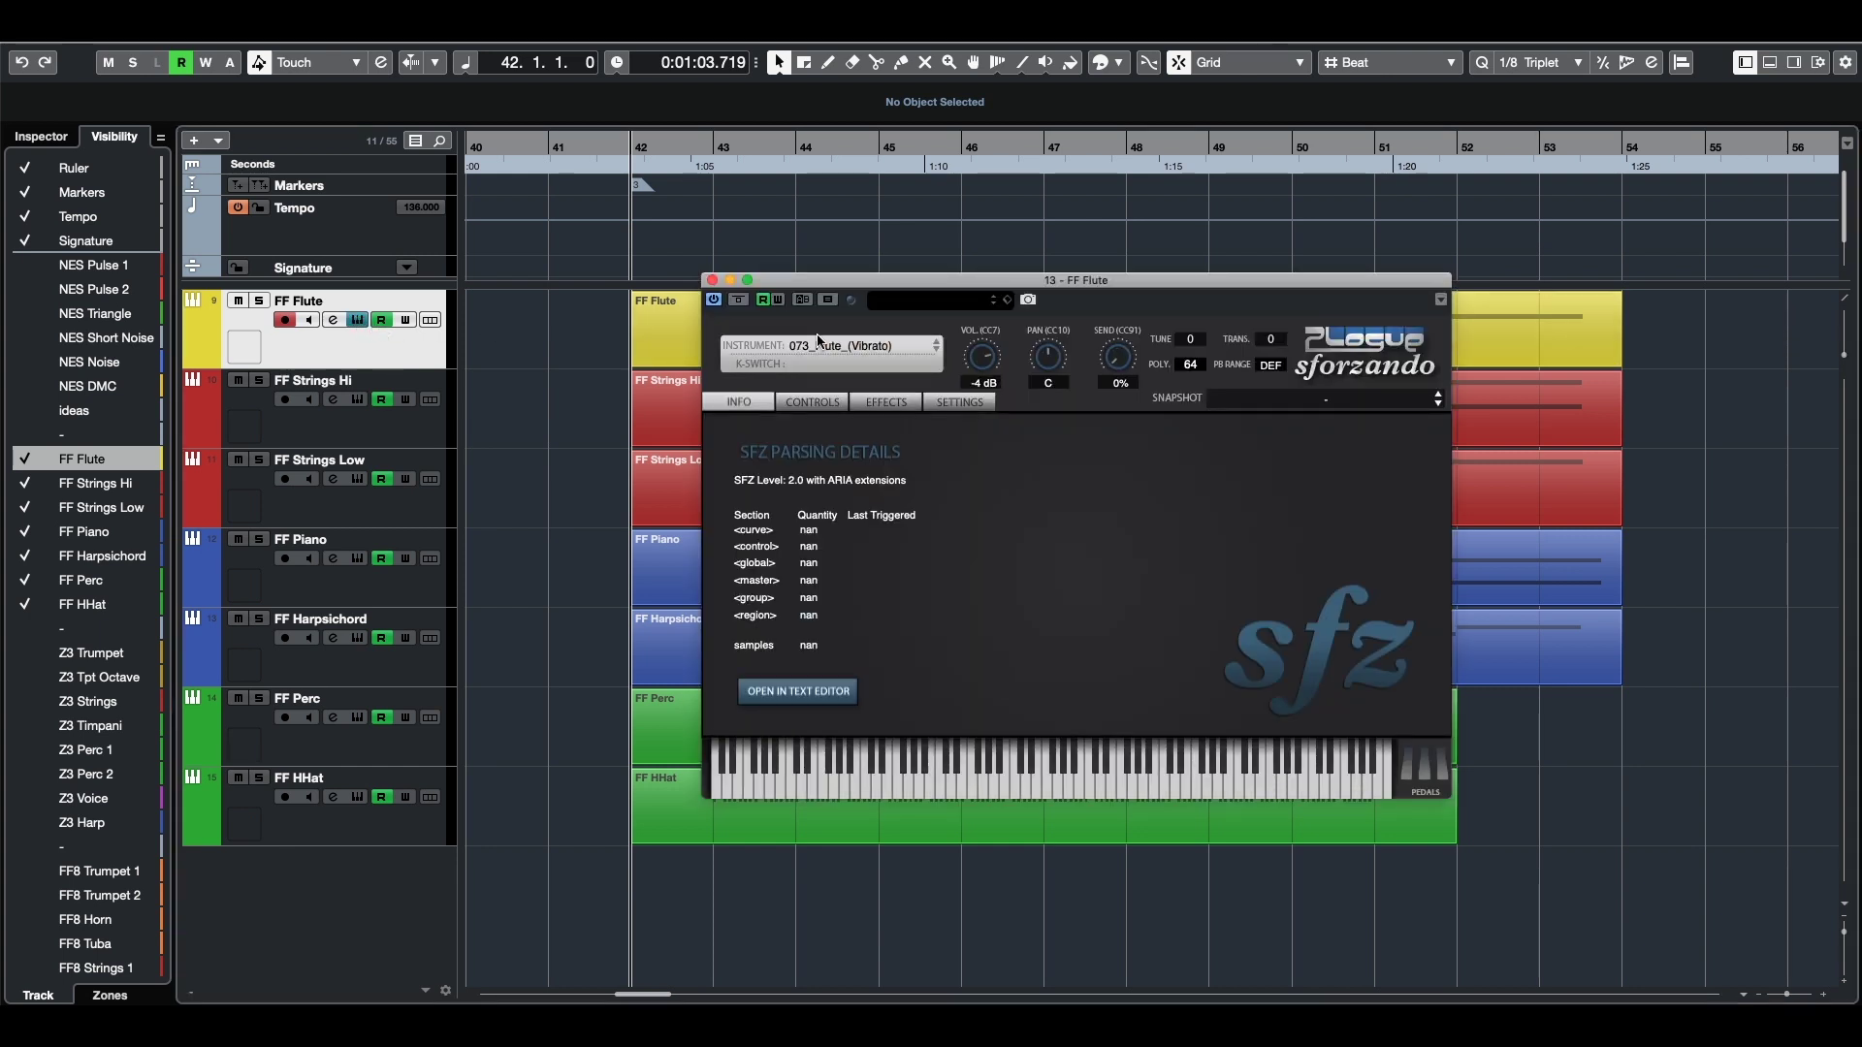
{"action": "left_click", "coordinate": [859, 348]}
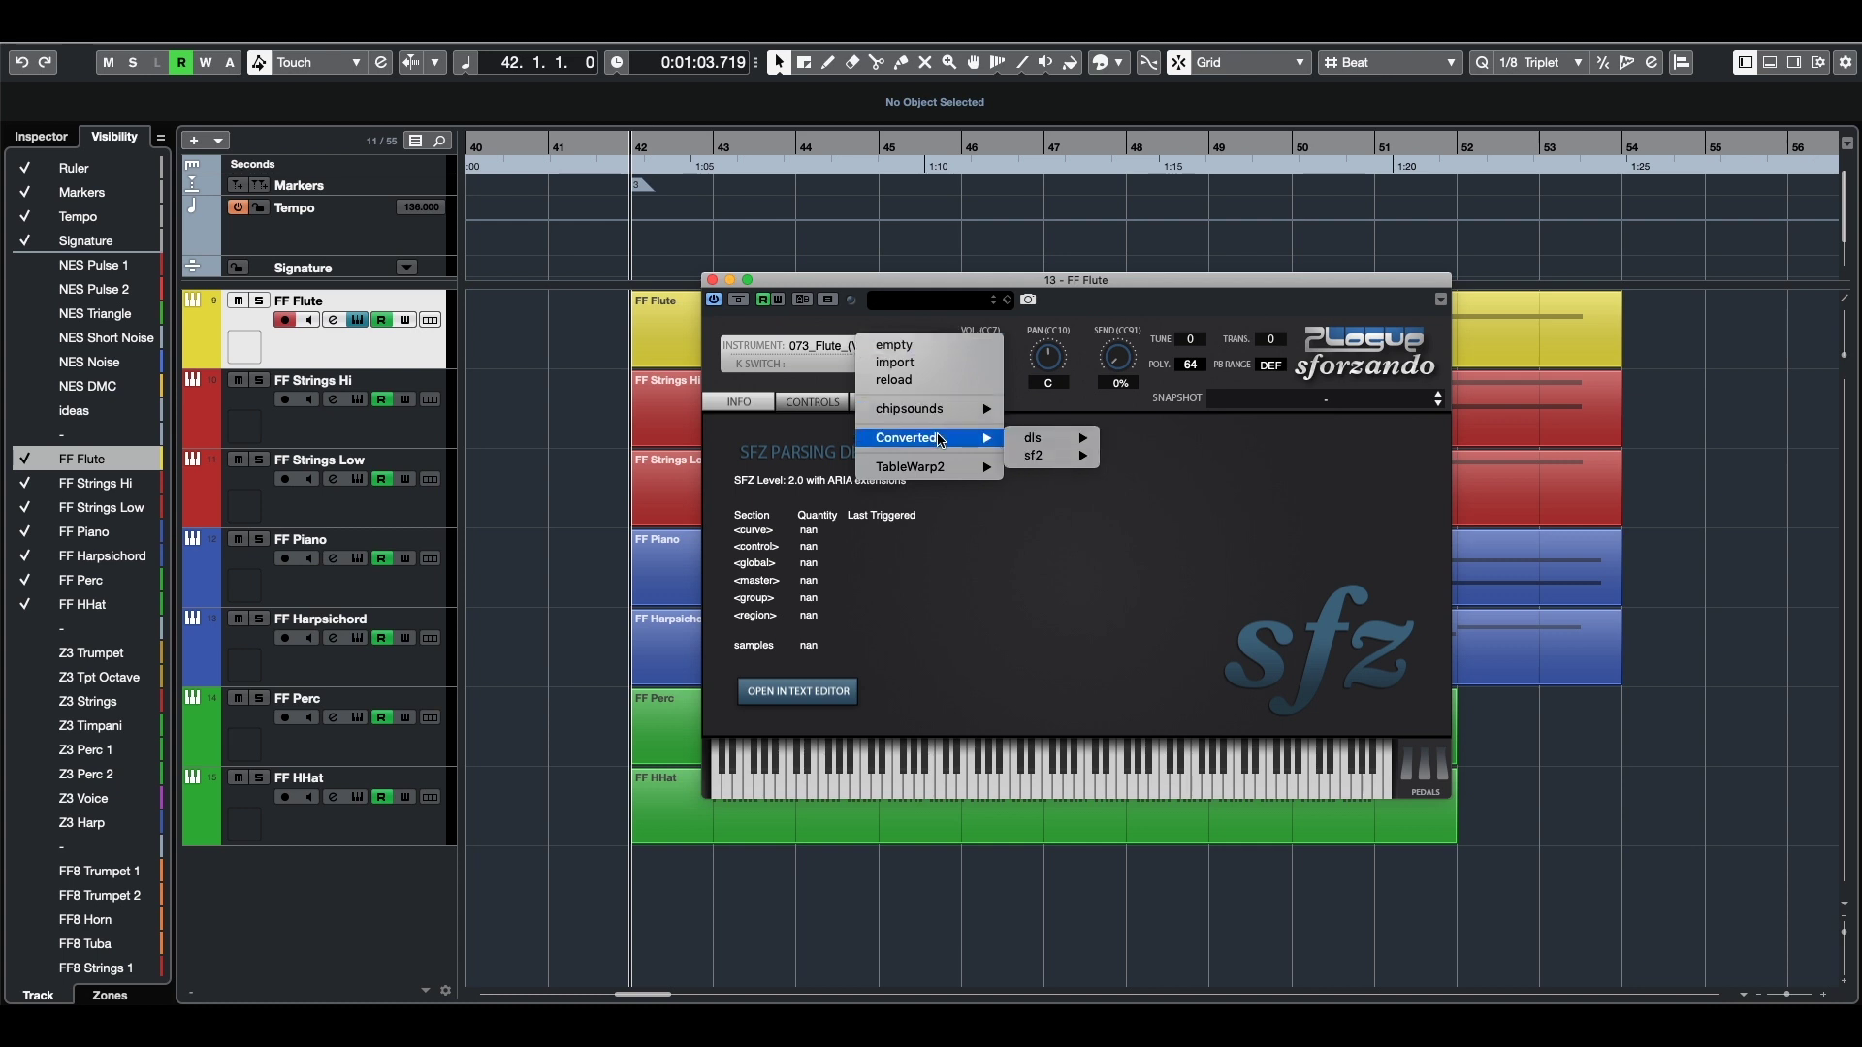
{"action": "mouse_move", "coordinate": [1038, 462]}
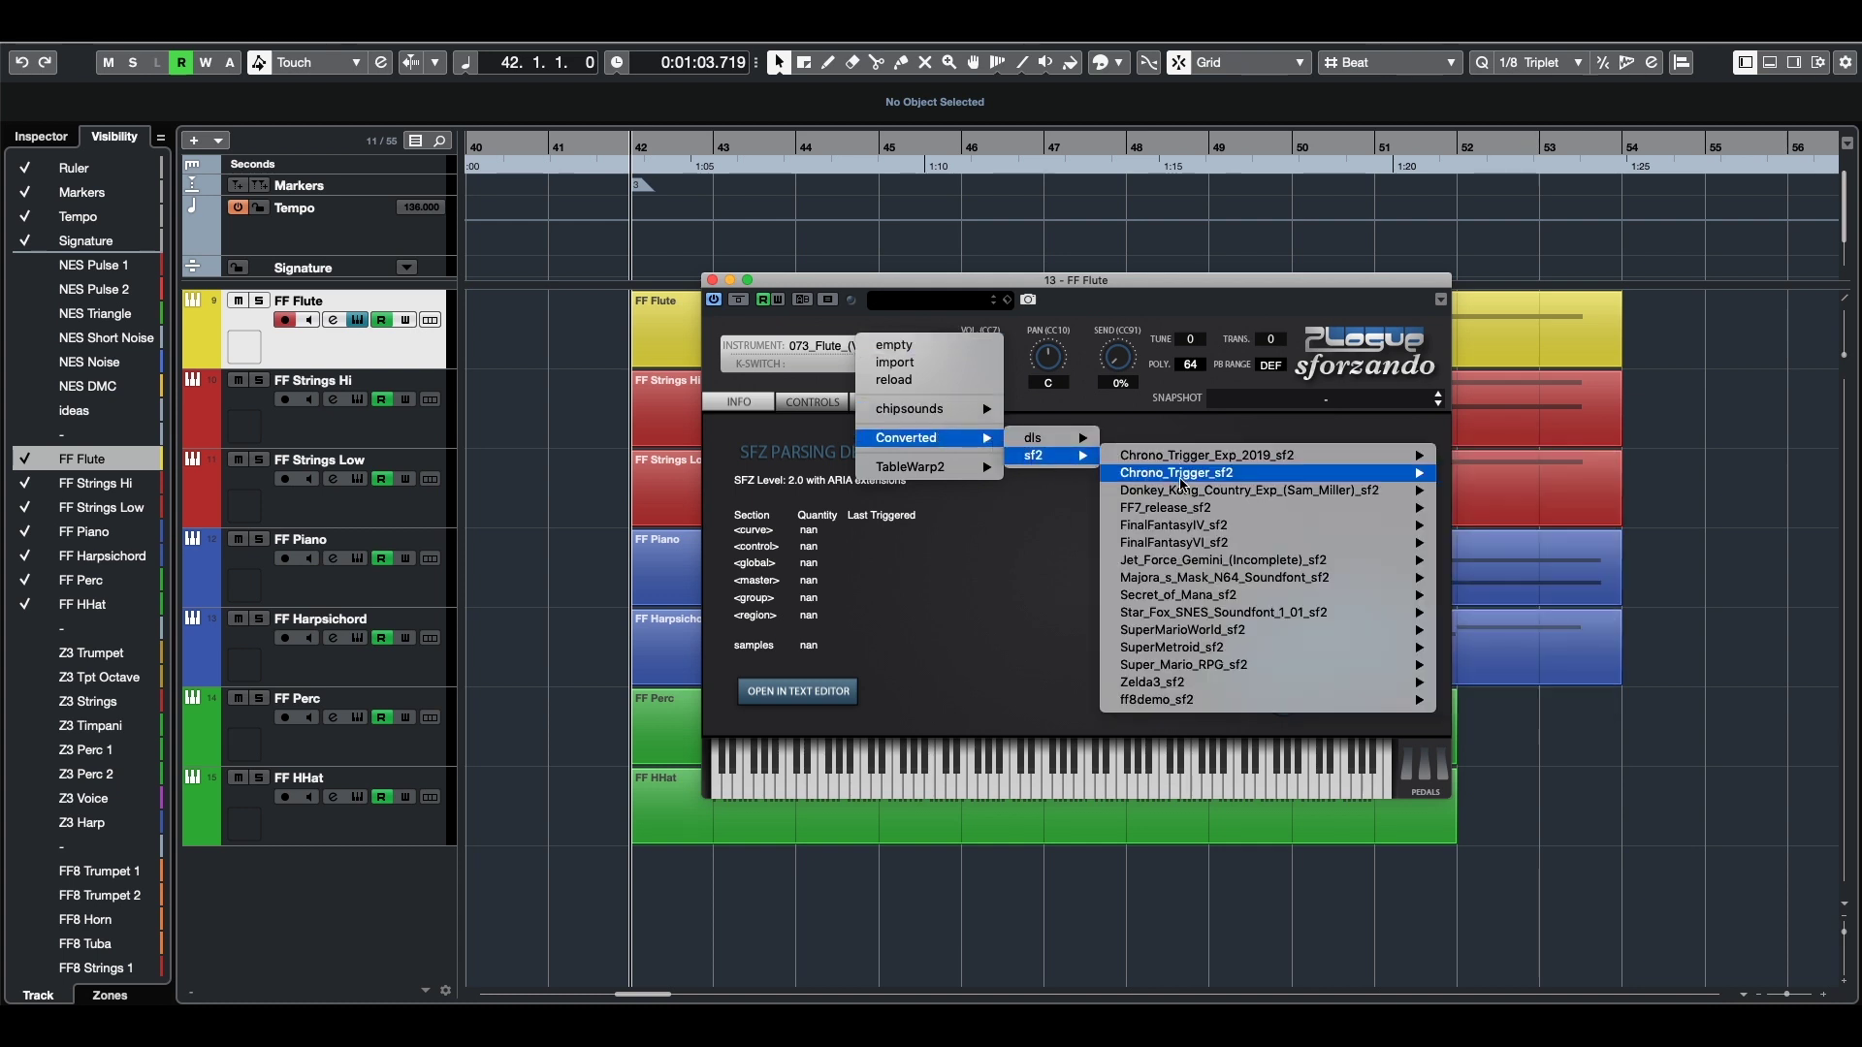
{"action": "mouse_move", "coordinate": [1298, 555]}
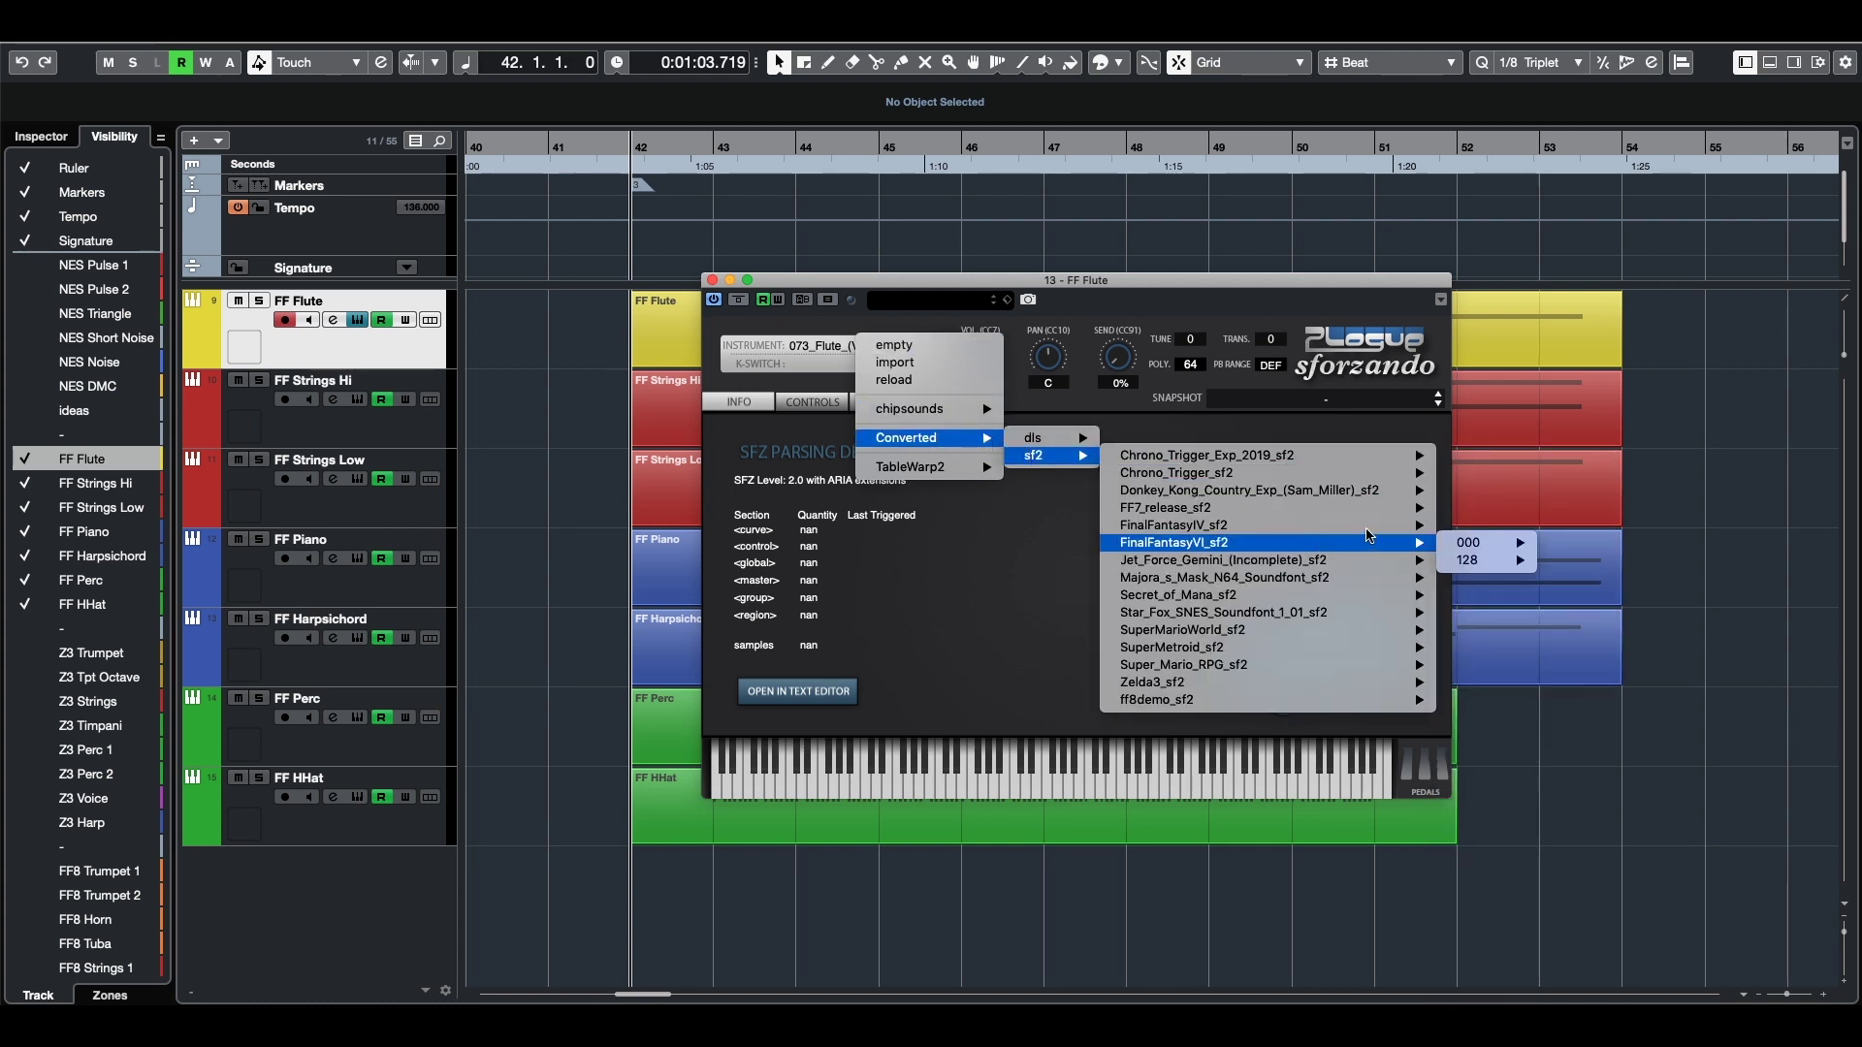
{"action": "mouse_move", "coordinate": [1469, 526]}
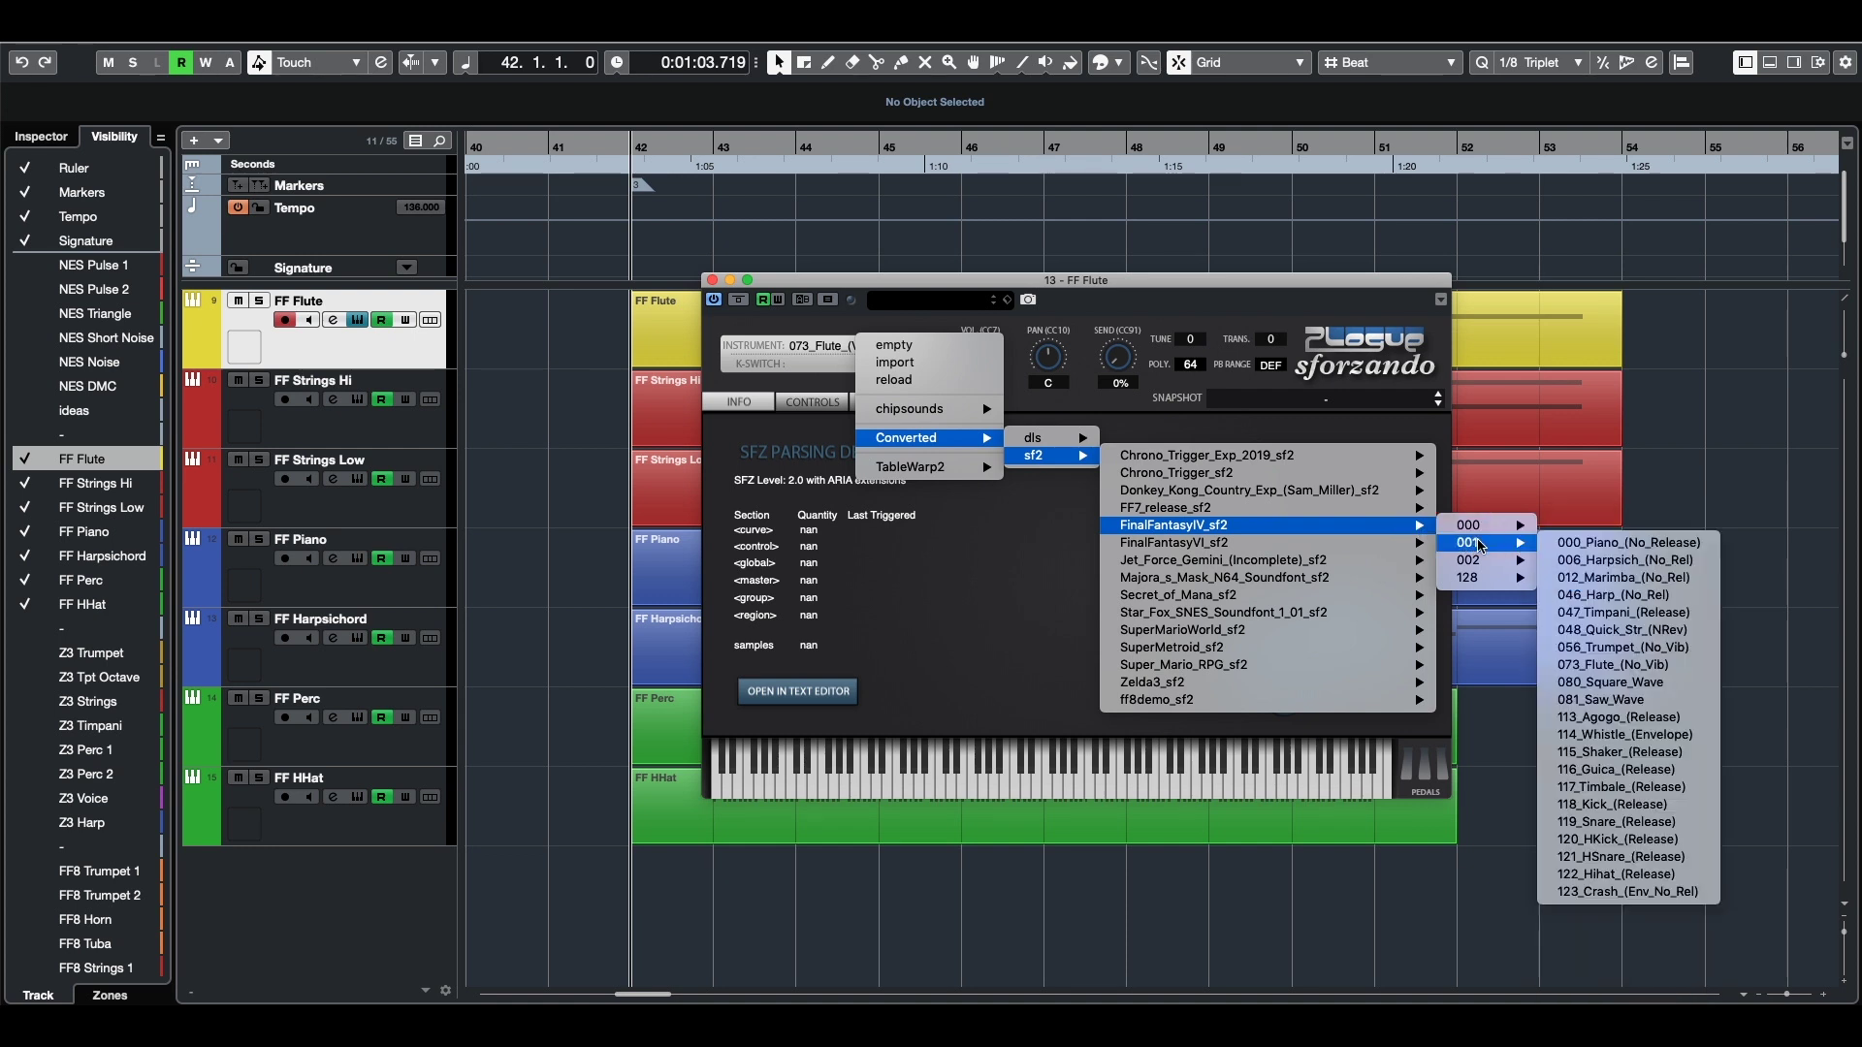
{"action": "mouse_move", "coordinate": [1494, 580]}
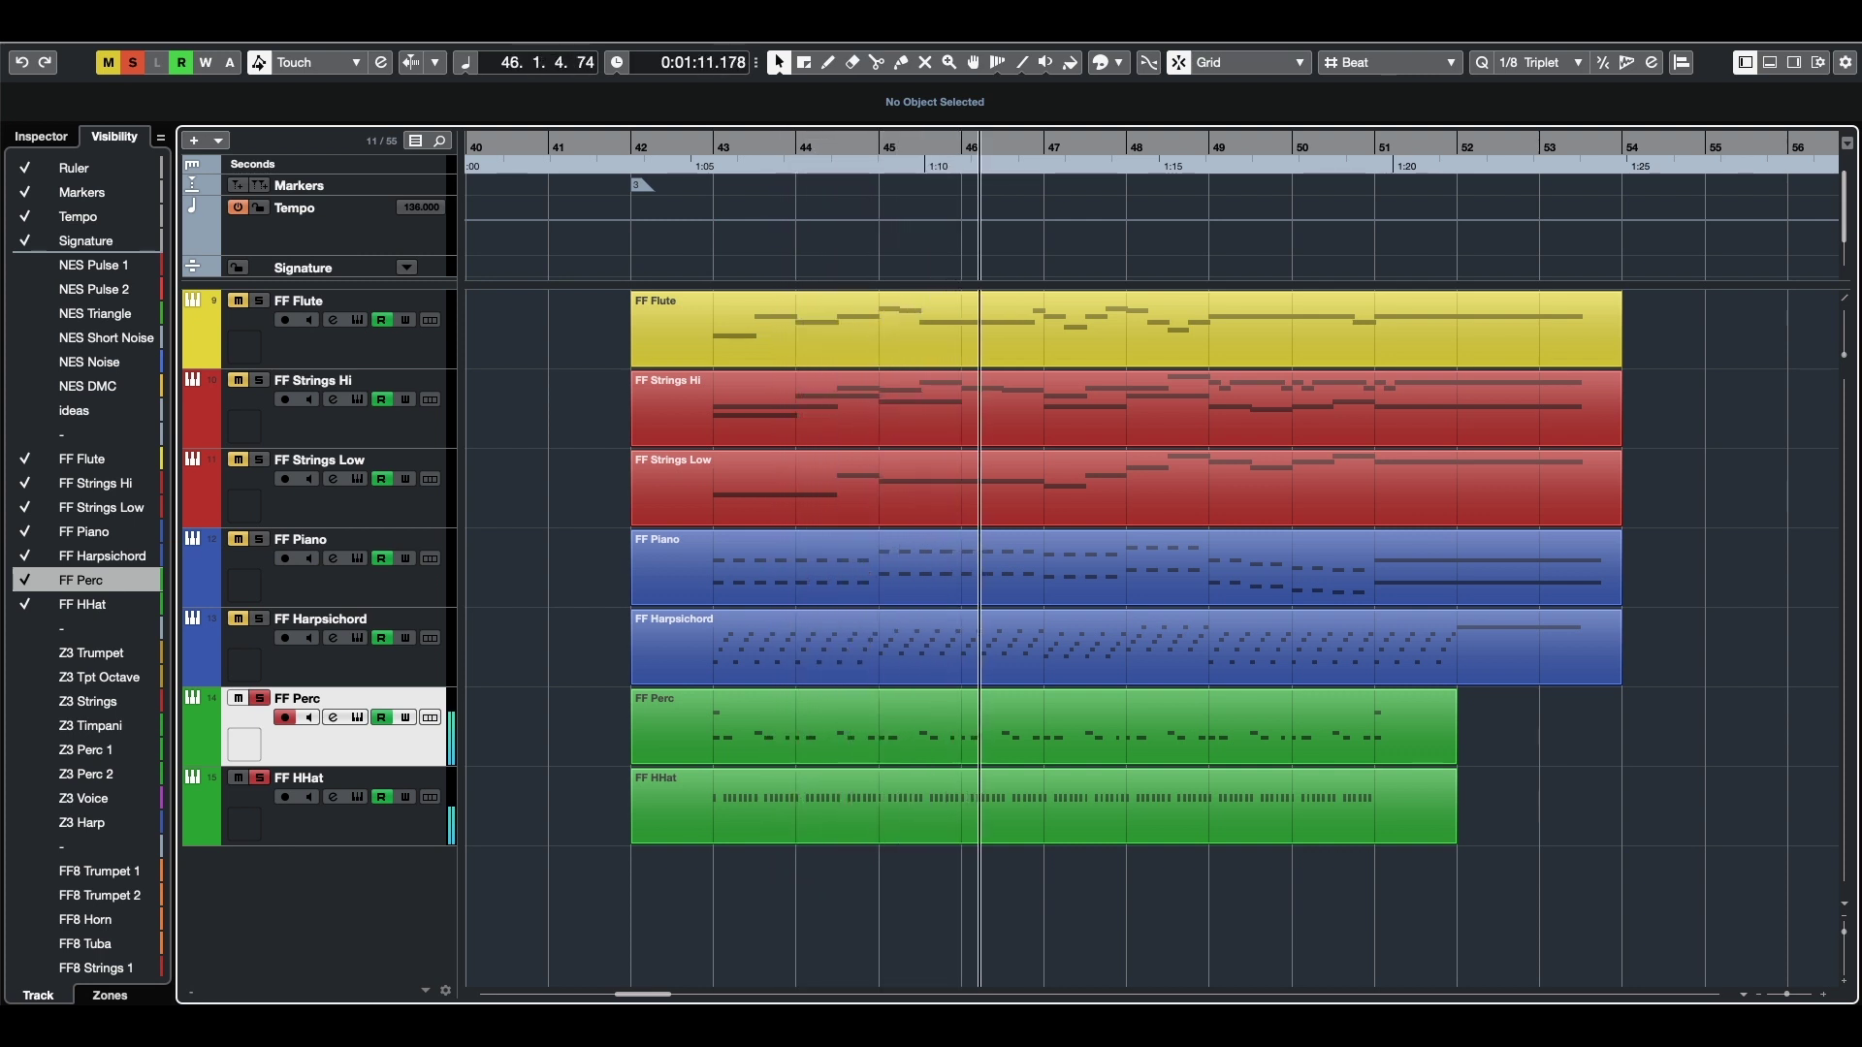
Solo FF Piano and FF Harpsichord alongside the soloed FF Perc and FF HHat tracks and listen to the passage
{"action": "left_click", "coordinate": [259, 539]}
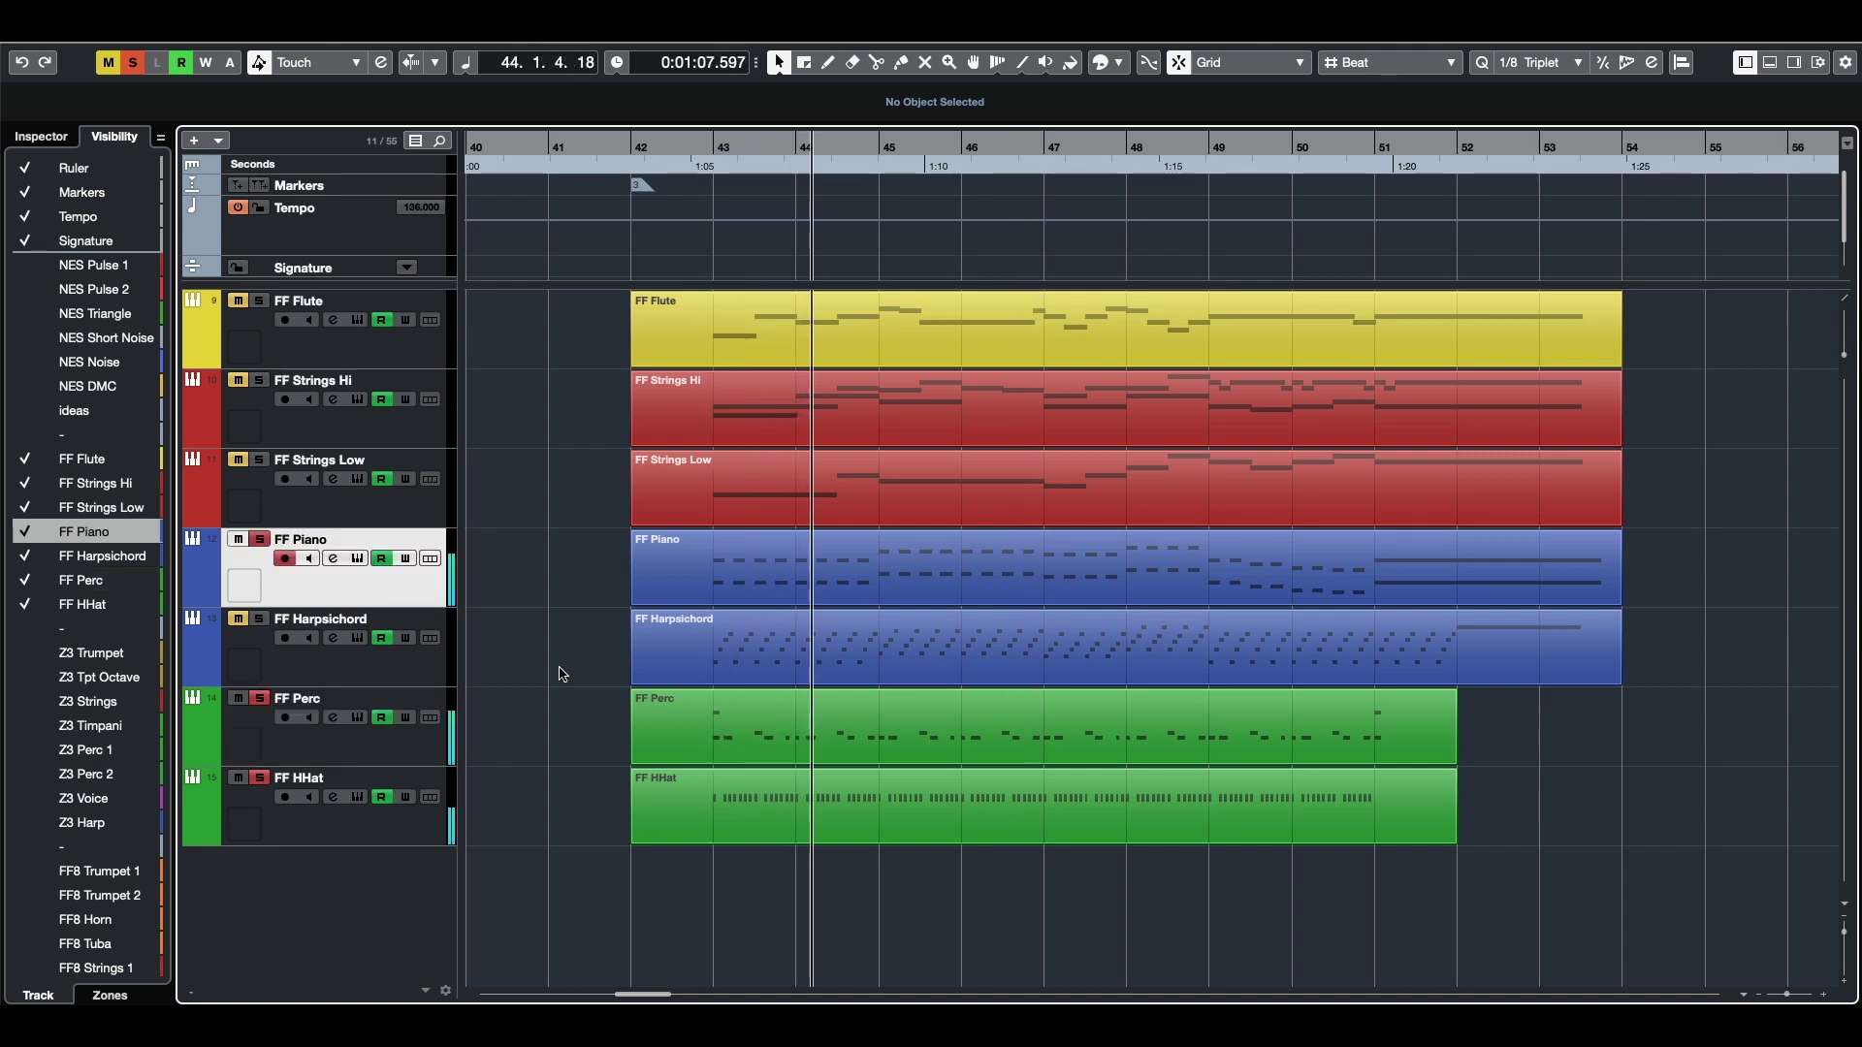
{"action": "left_click", "coordinate": [260, 620]}
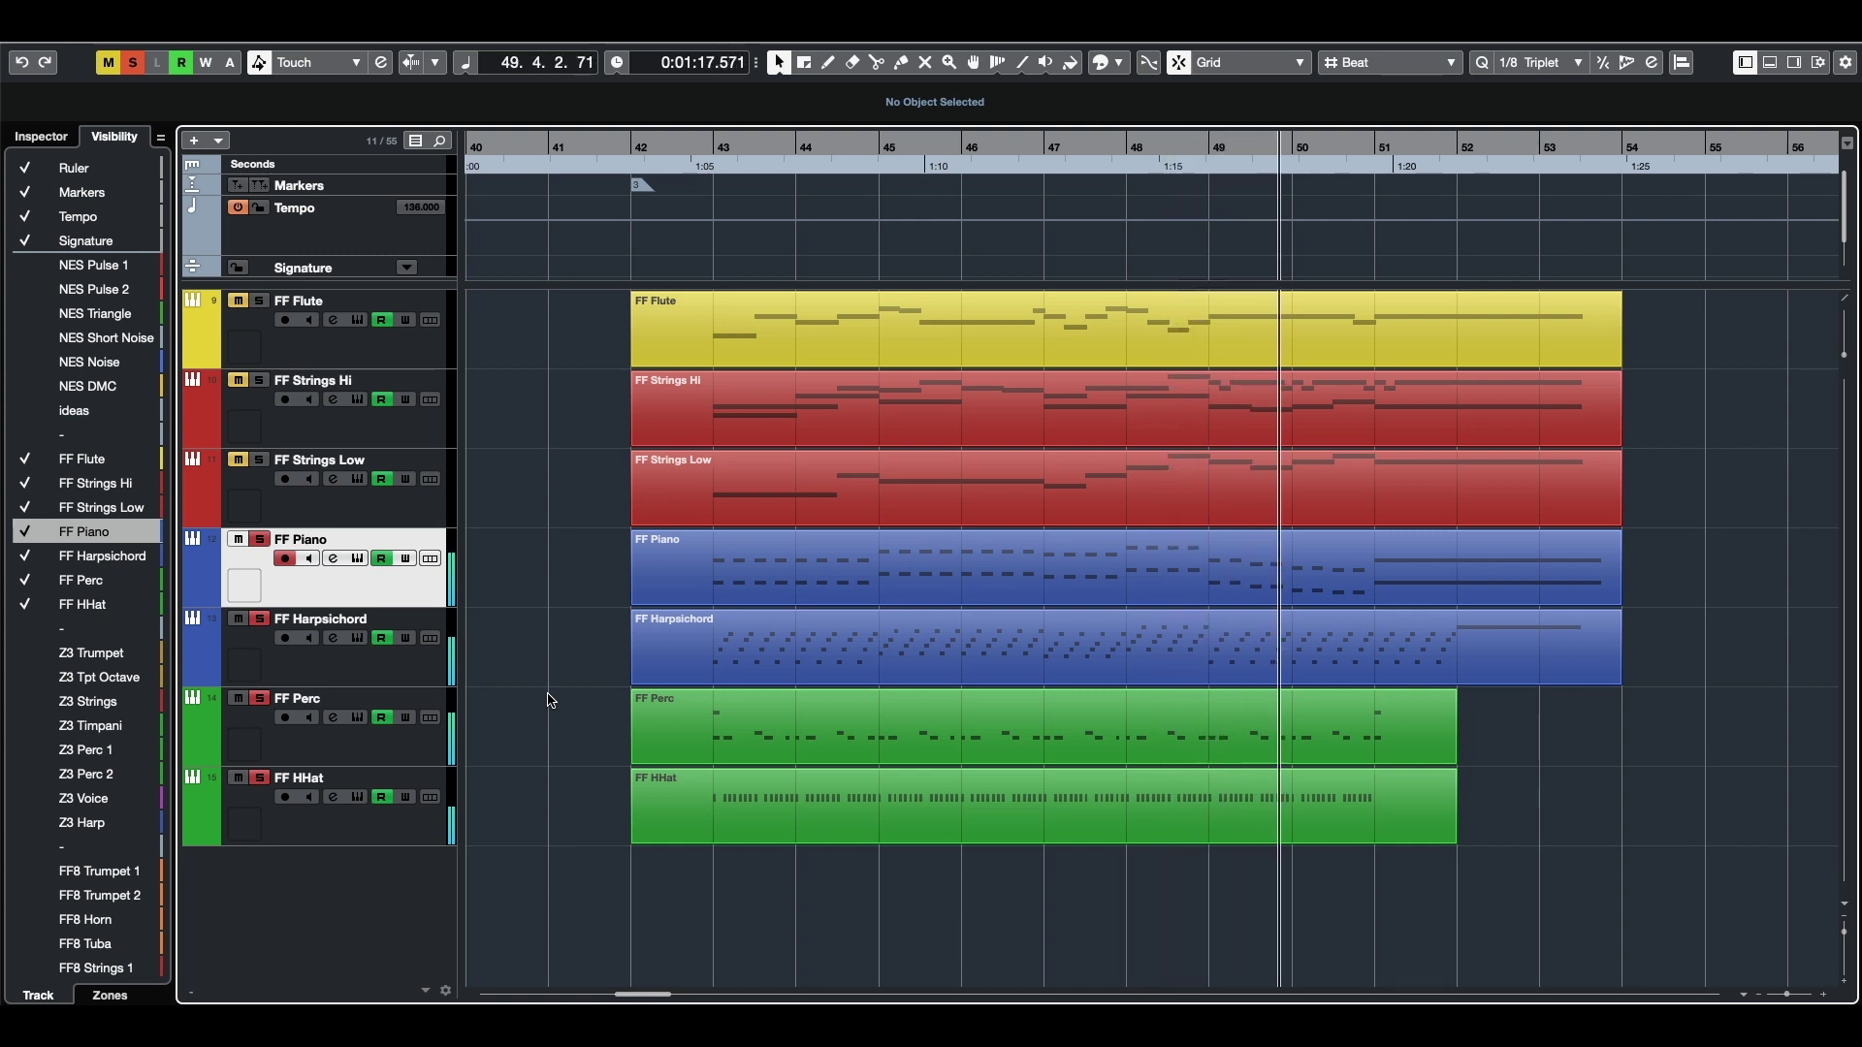
{"action": "key", "text": "space"}
{"action": "key", "text": "space"}
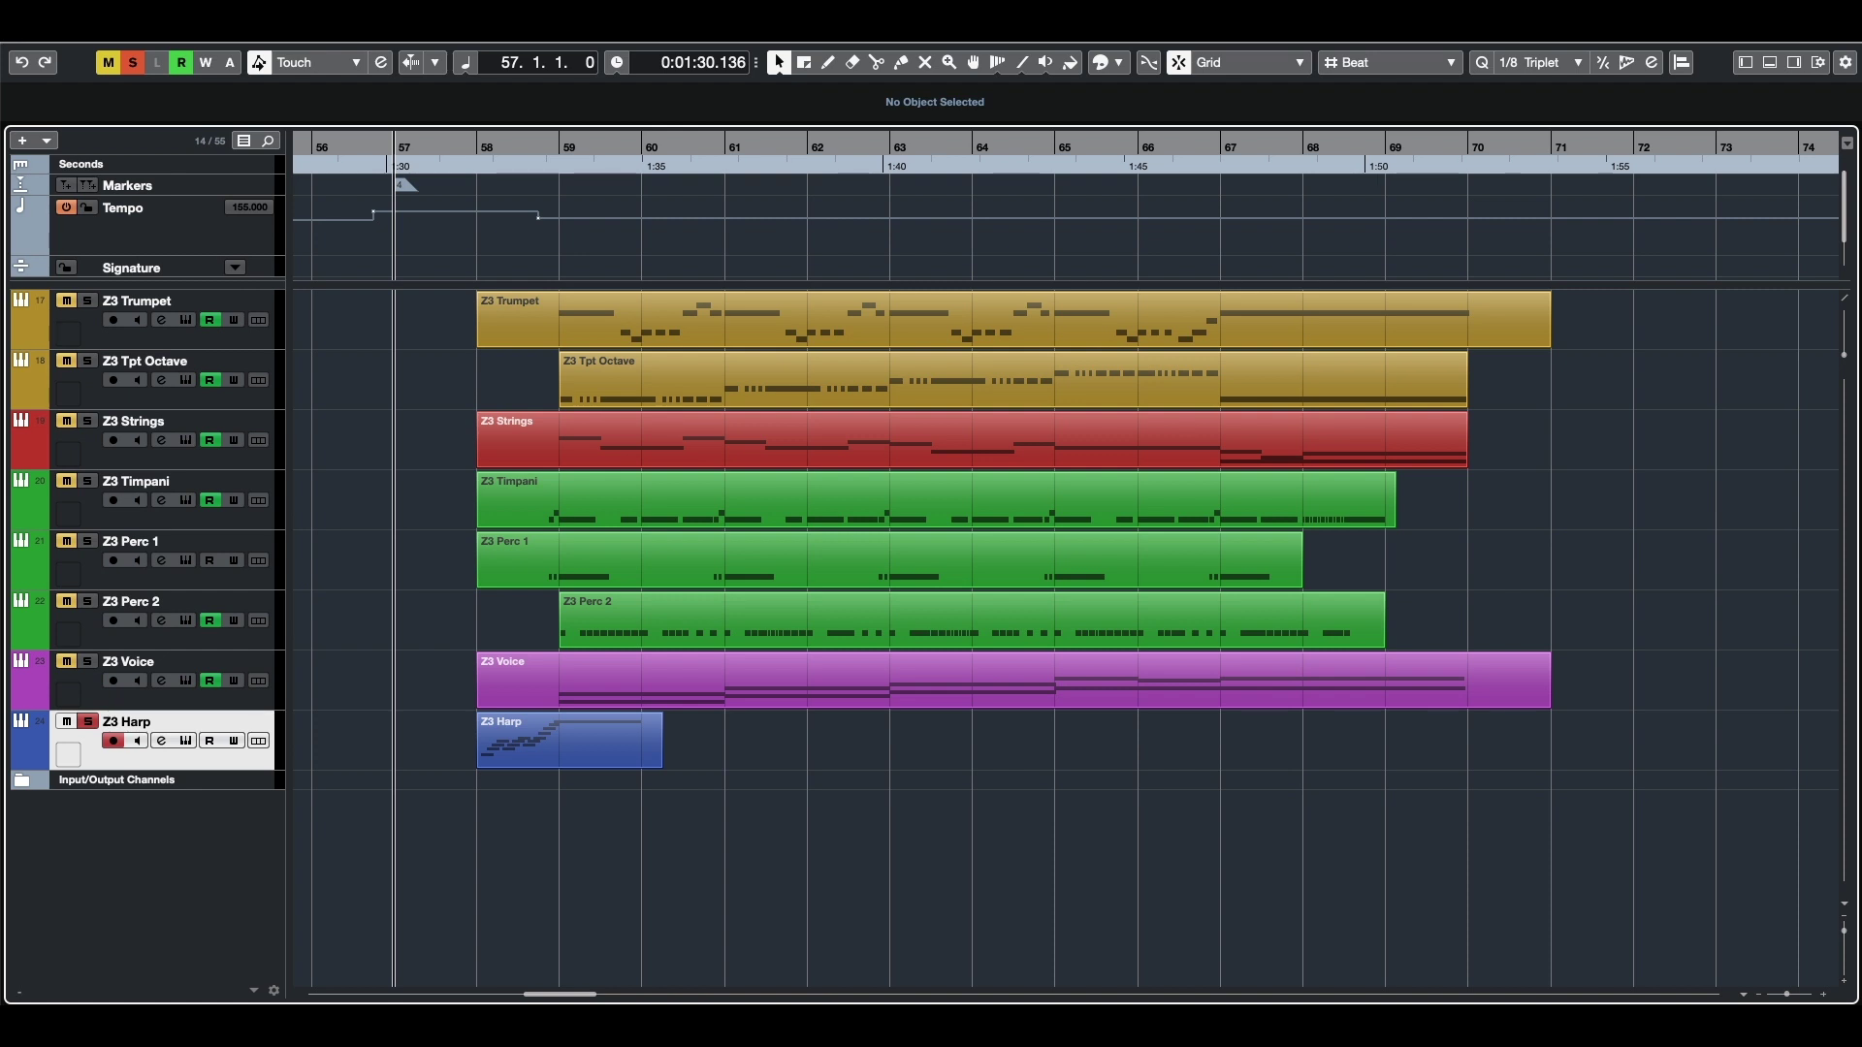
Audition the Z3 tracks in solo, from the Harp and Voice to the Tpt Octave, percussion, Strings and Trumpet parts
{"action": "key", "text": "space"}
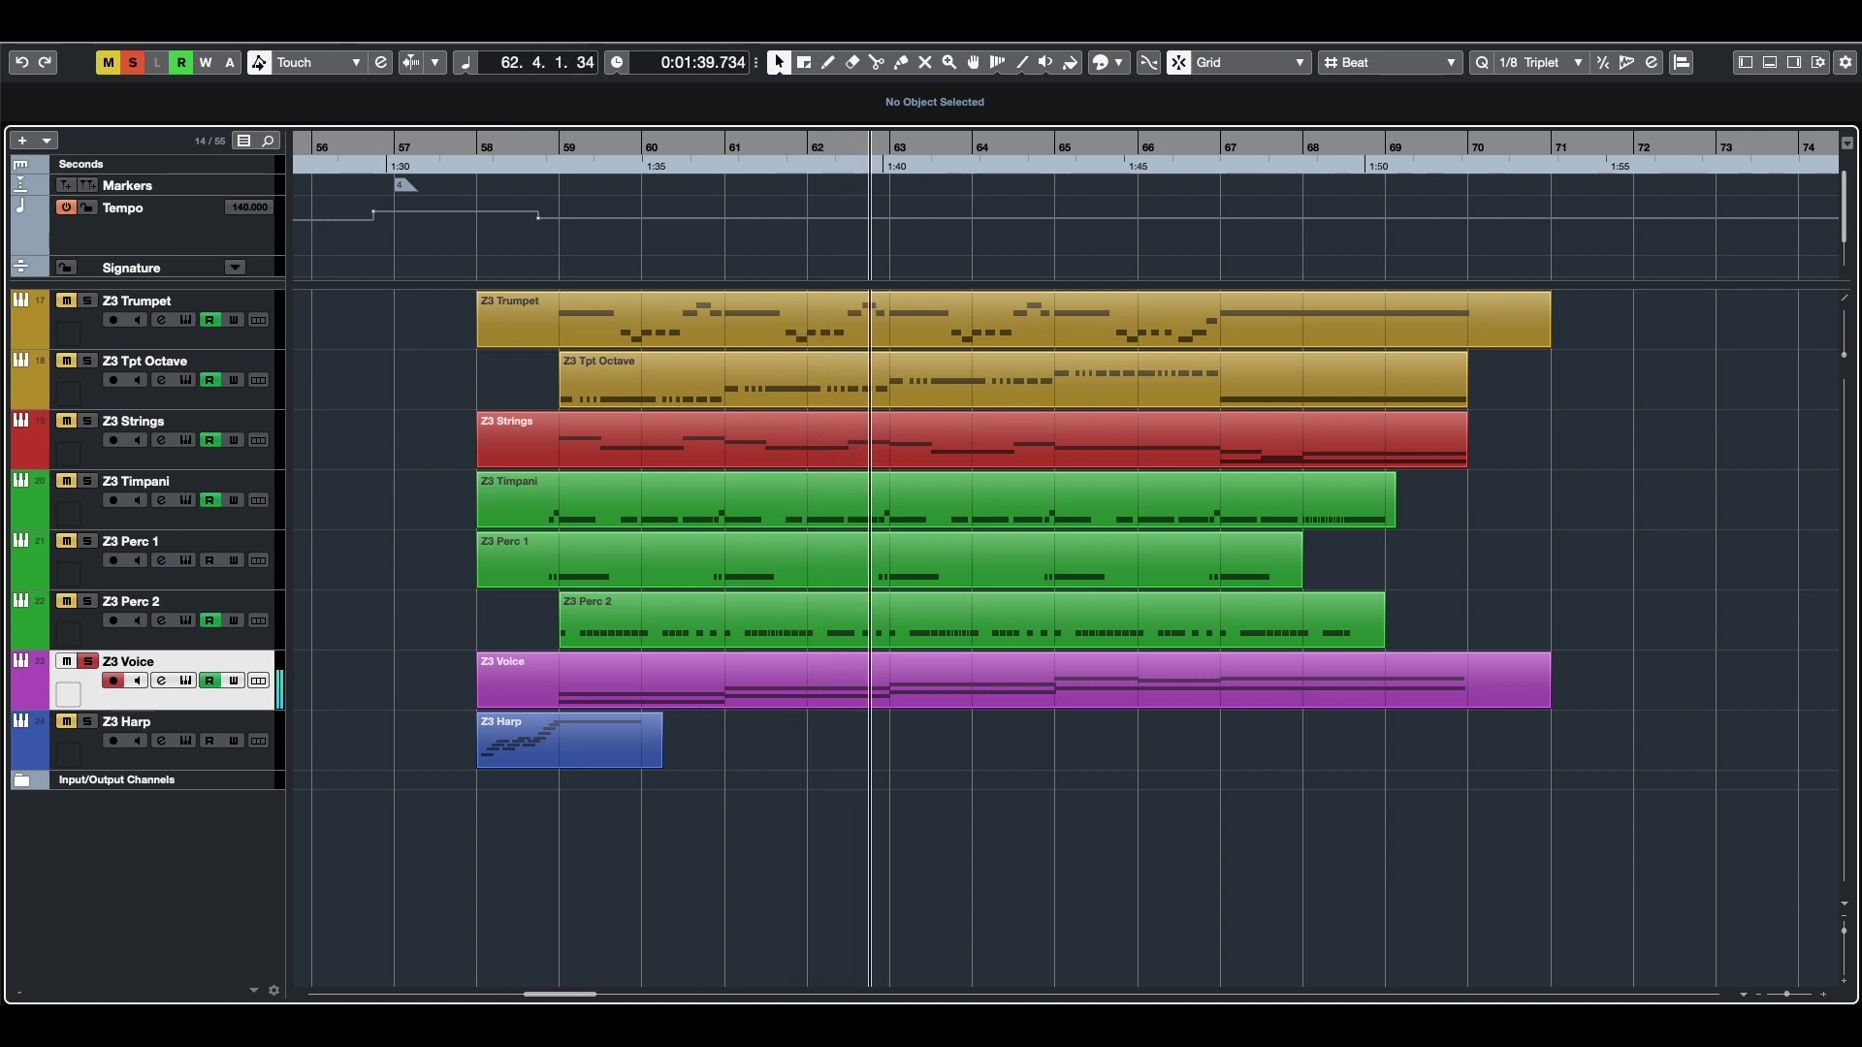
{"action": "left_click", "coordinate": [155, 398]}
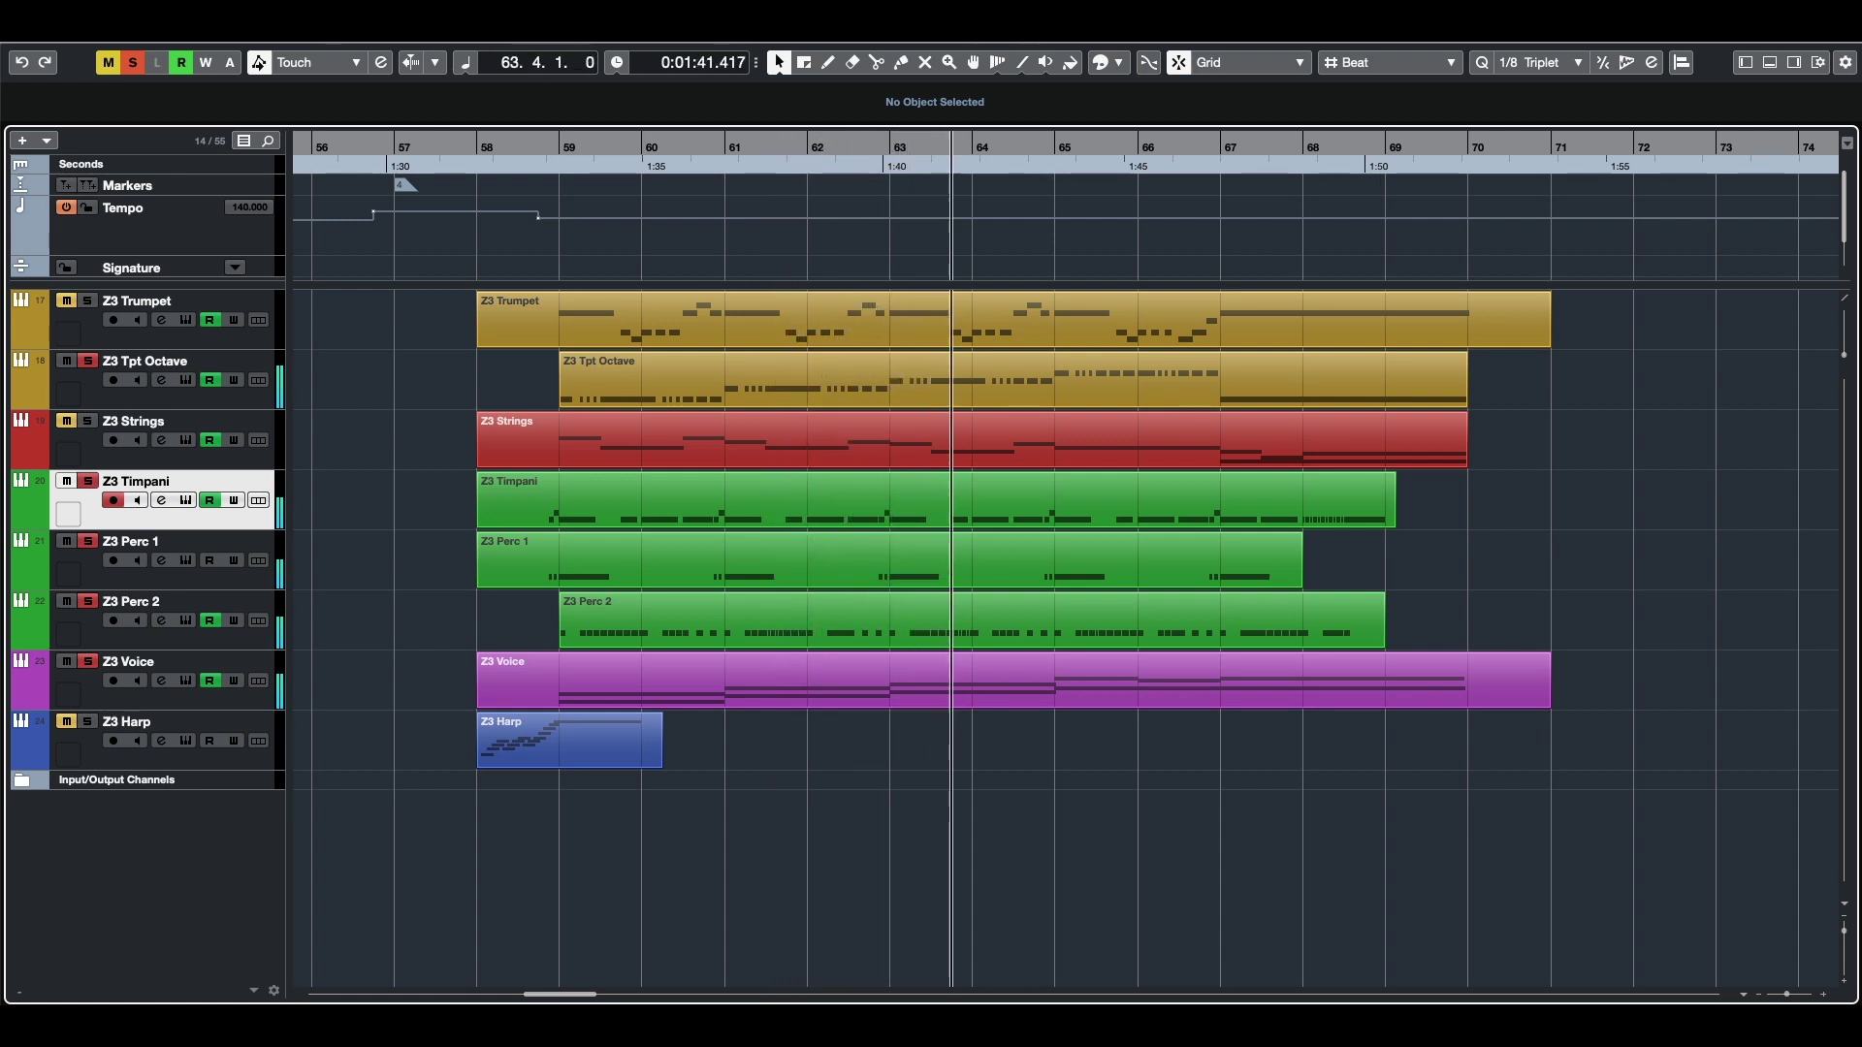
{"action": "key", "text": "Up"}
{"action": "key", "text": "KP_1"}
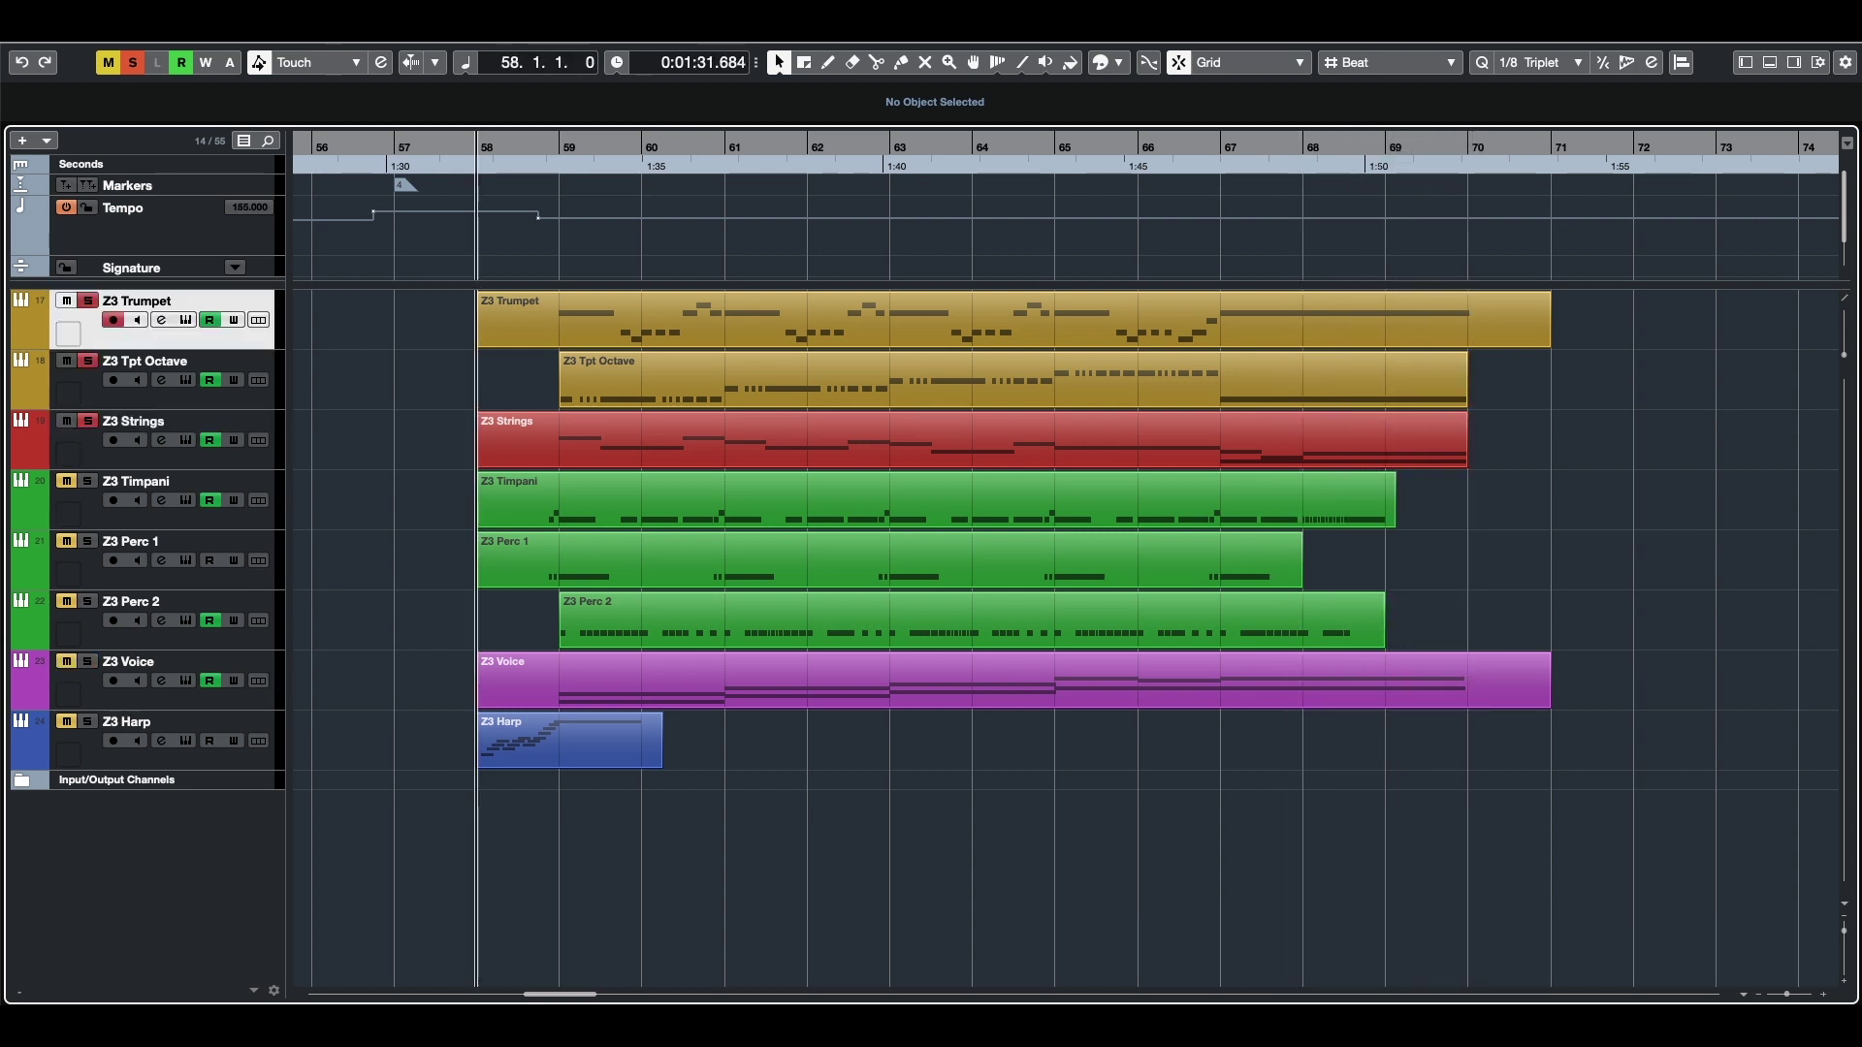
{"action": "key", "text": "space"}
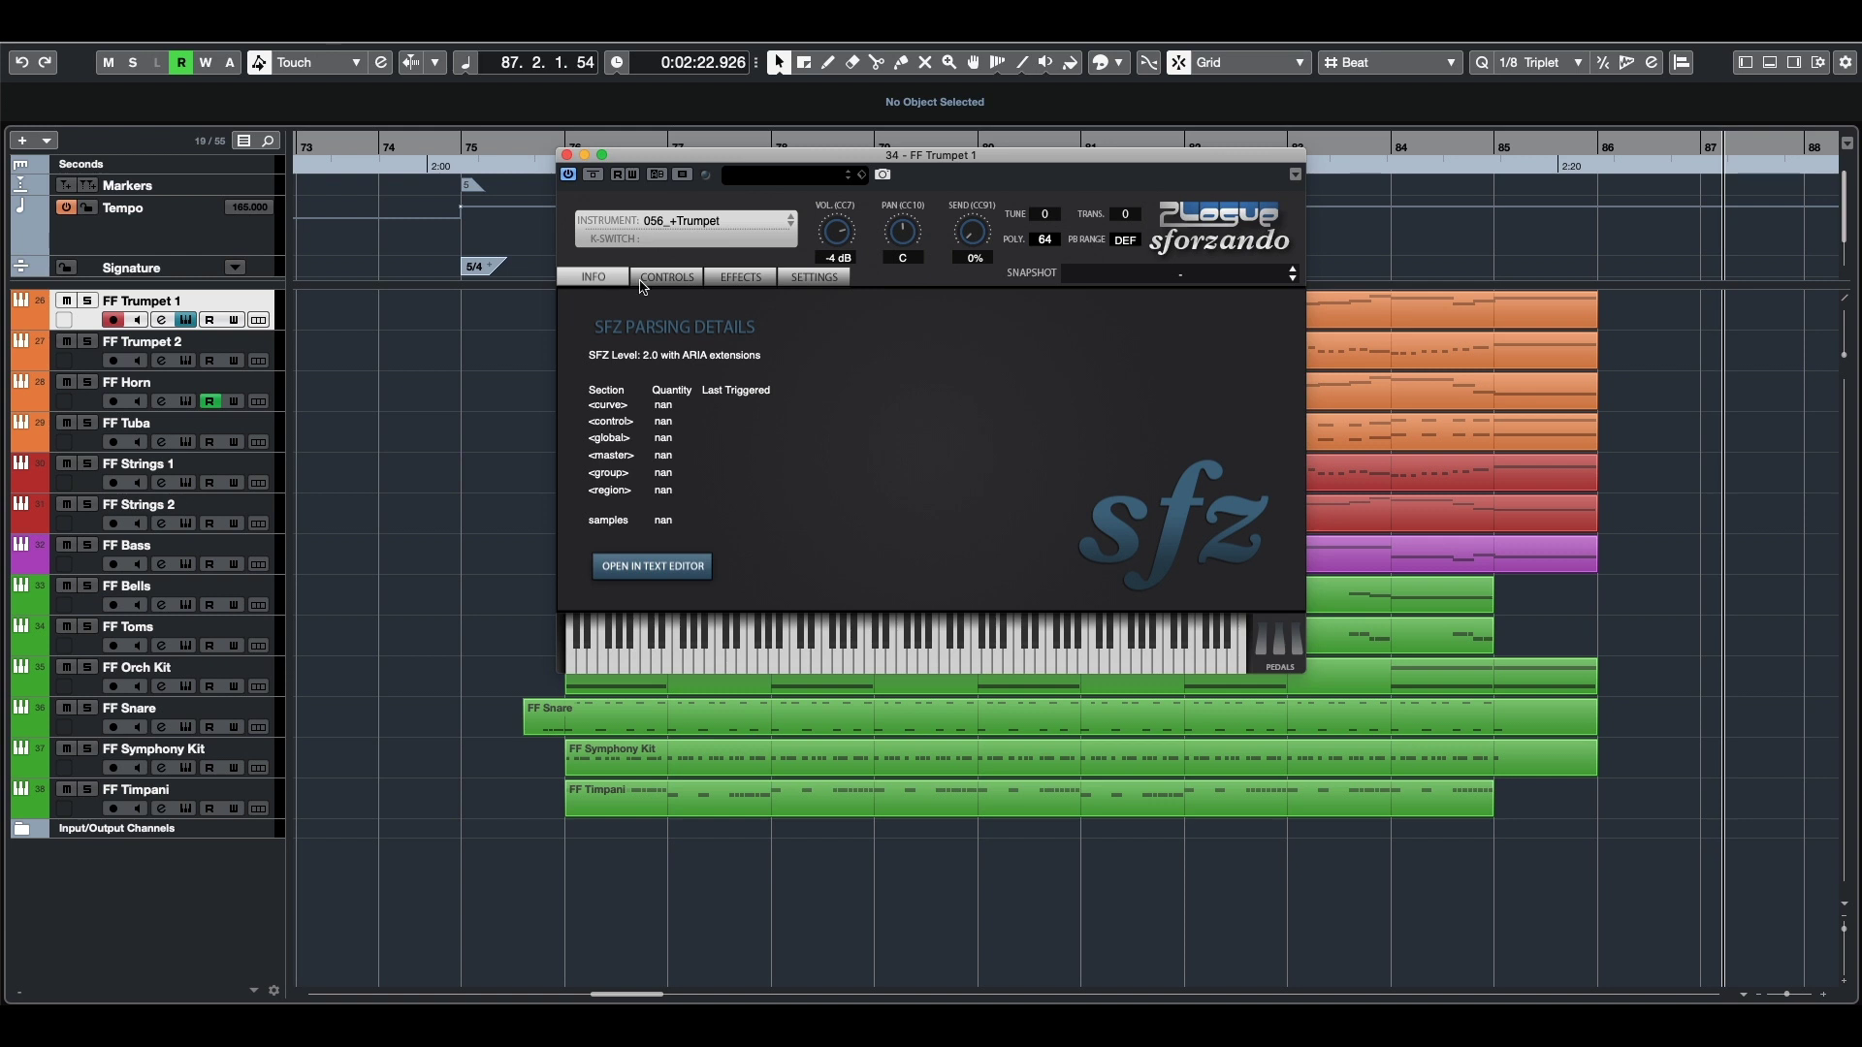
Browse the converted sf2 soundfonts in the FF Trumpet 1 instrument down to the FF7_release_sf2 banks
{"action": "left_click", "coordinate": [761, 226]}
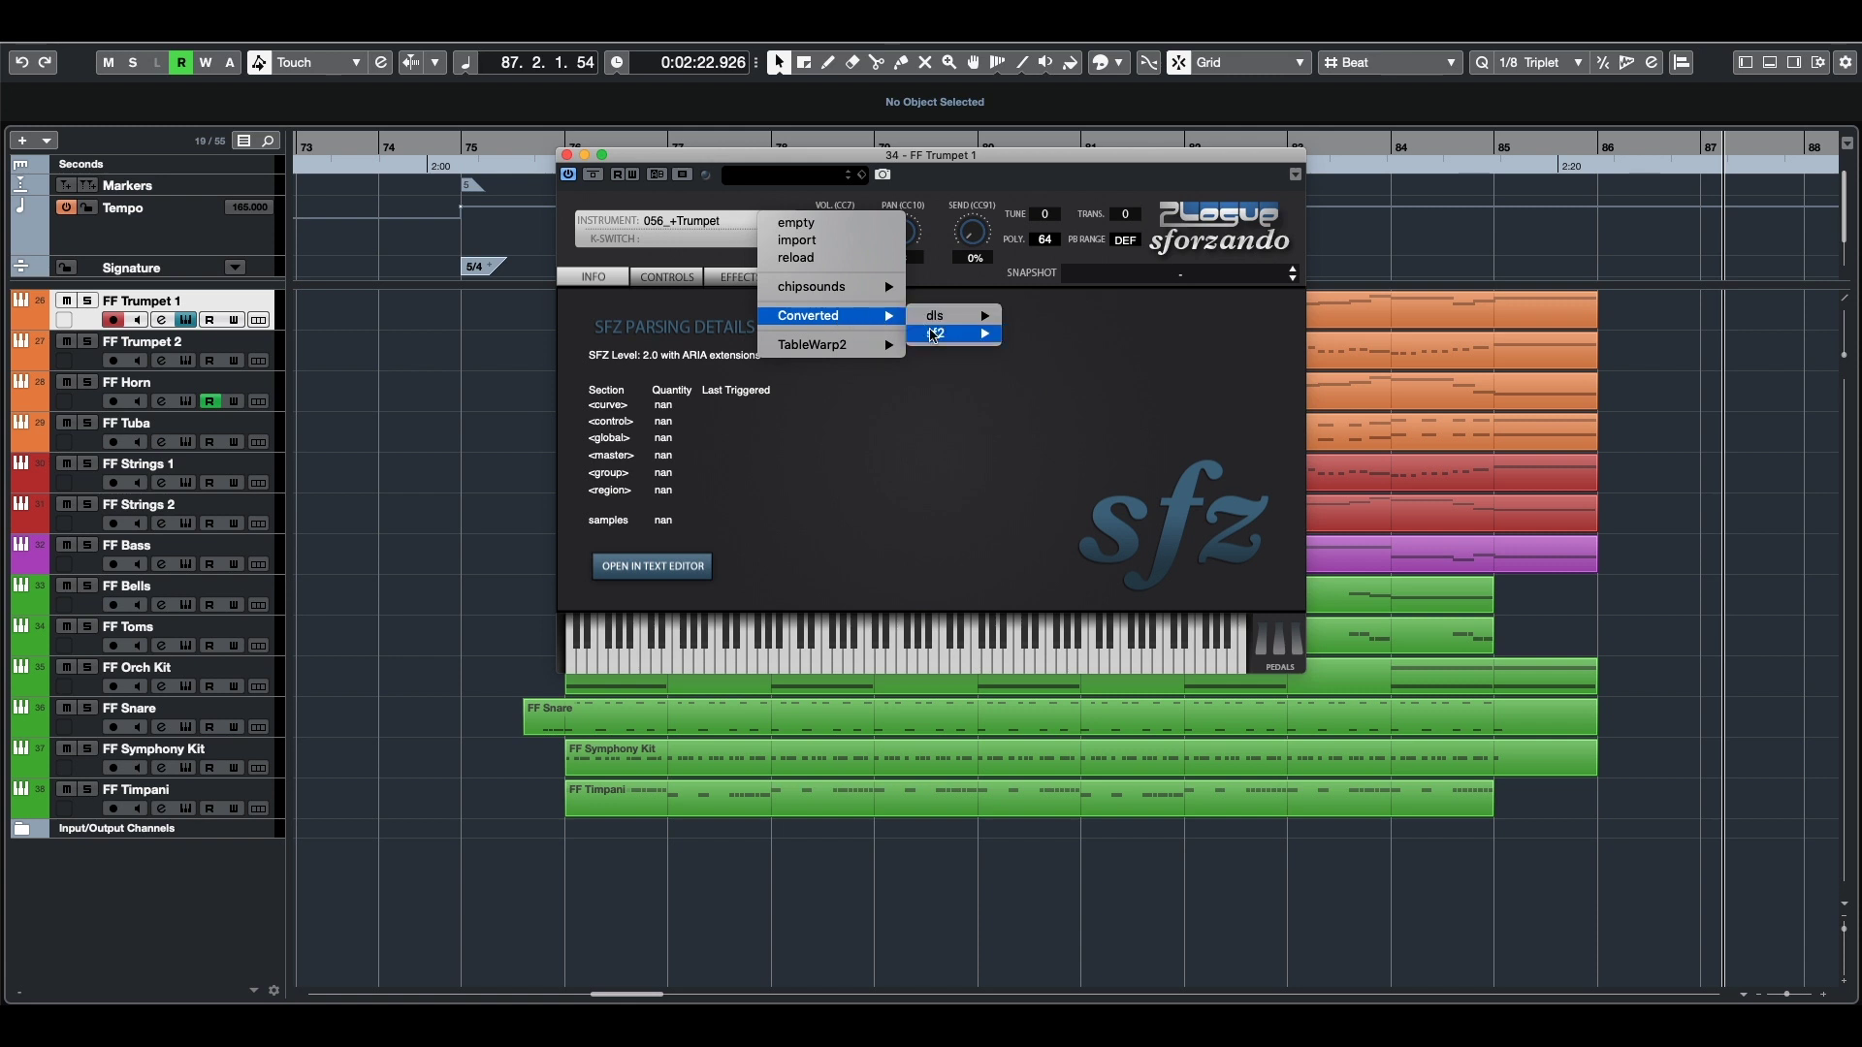
{"action": "mouse_move", "coordinate": [934, 336]}
{"action": "mouse_move", "coordinate": [1180, 389]}
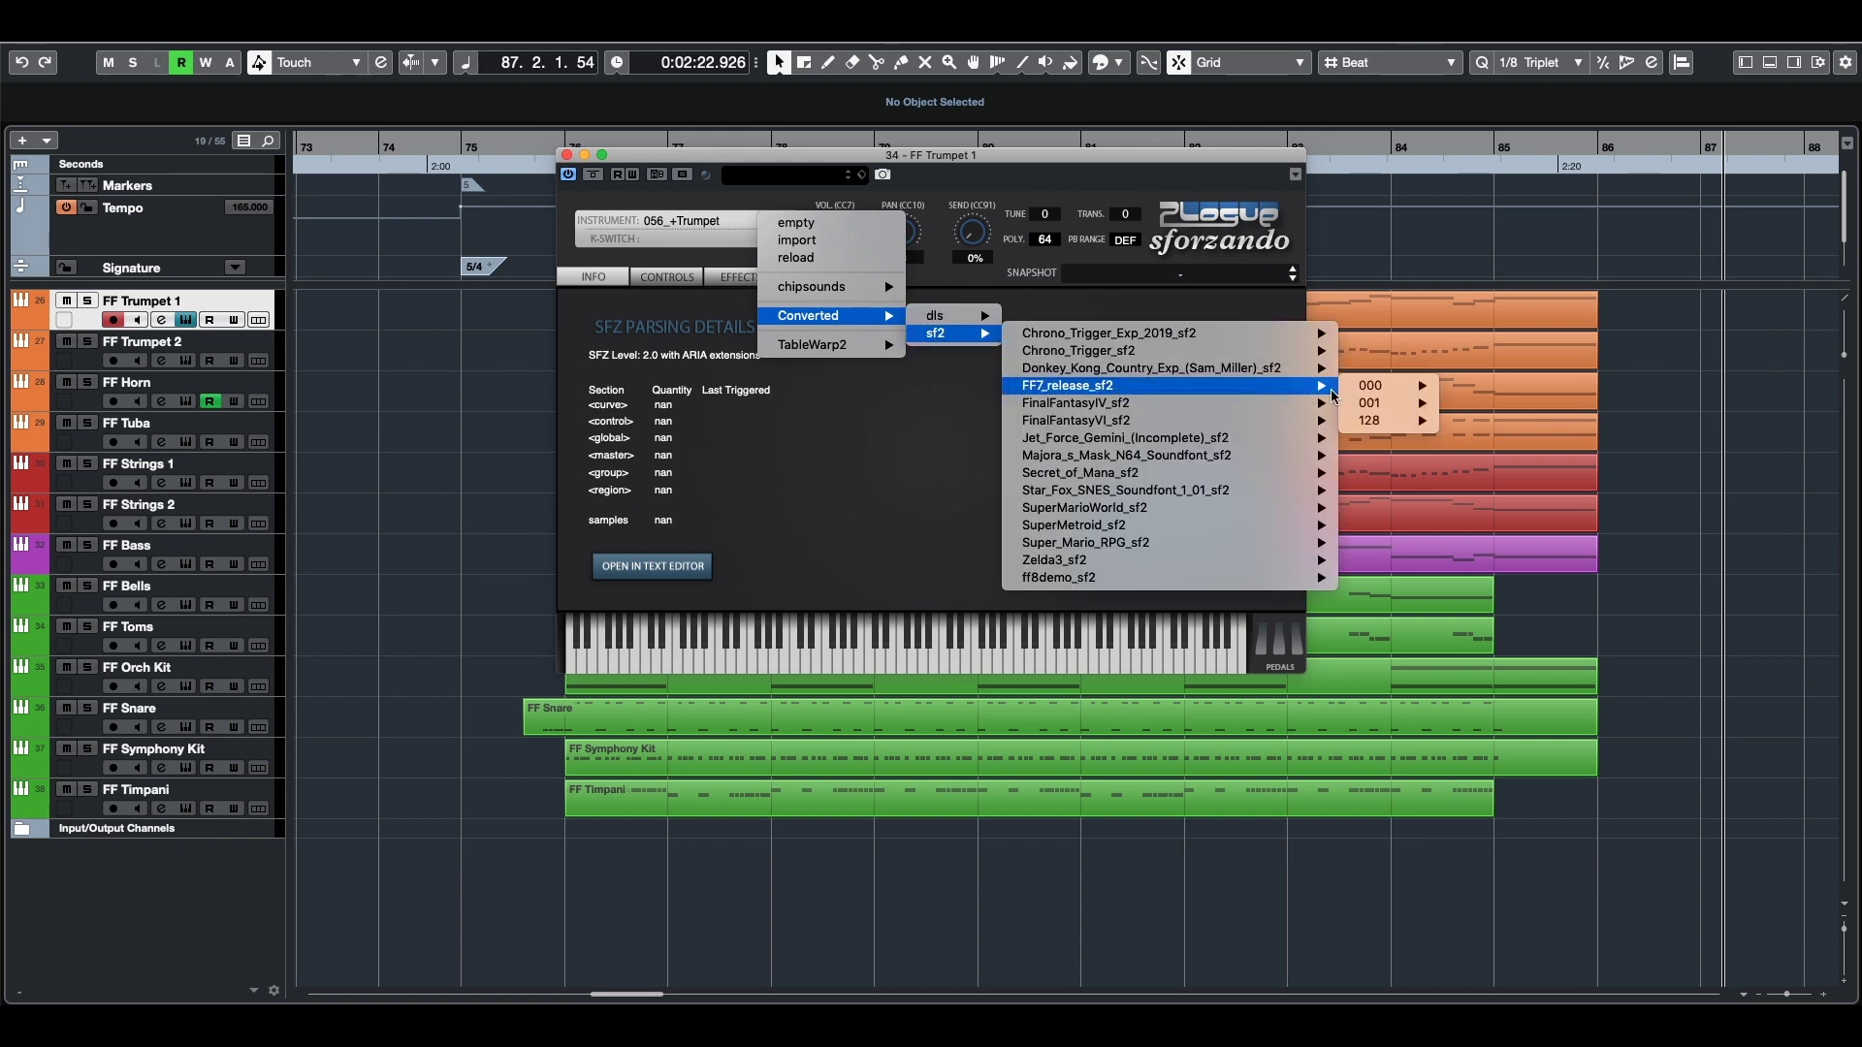
{"action": "mouse_move", "coordinate": [1371, 405]}
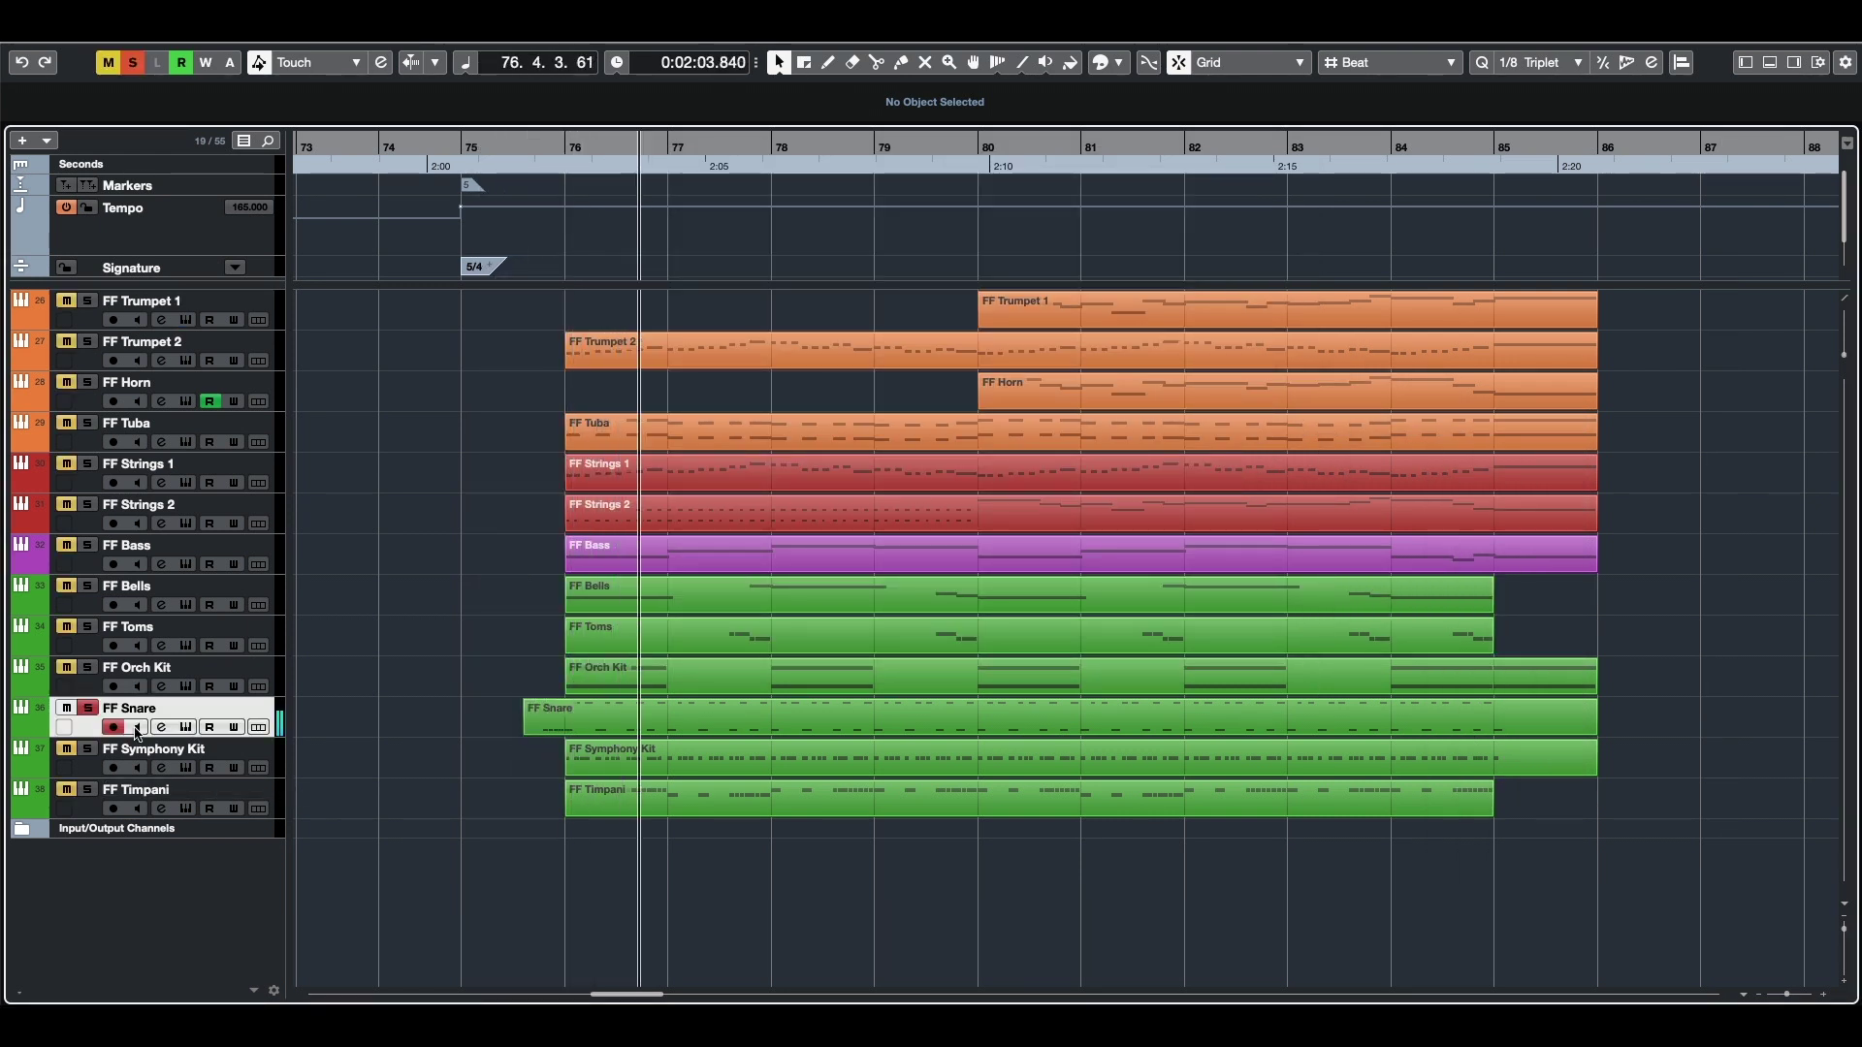
Solo the FF Orch Kit, FF Symphony Kit, FF Timpani and FF Toms tracks alongside FF Snare during playback
{"action": "left_click", "coordinate": [86, 669]}
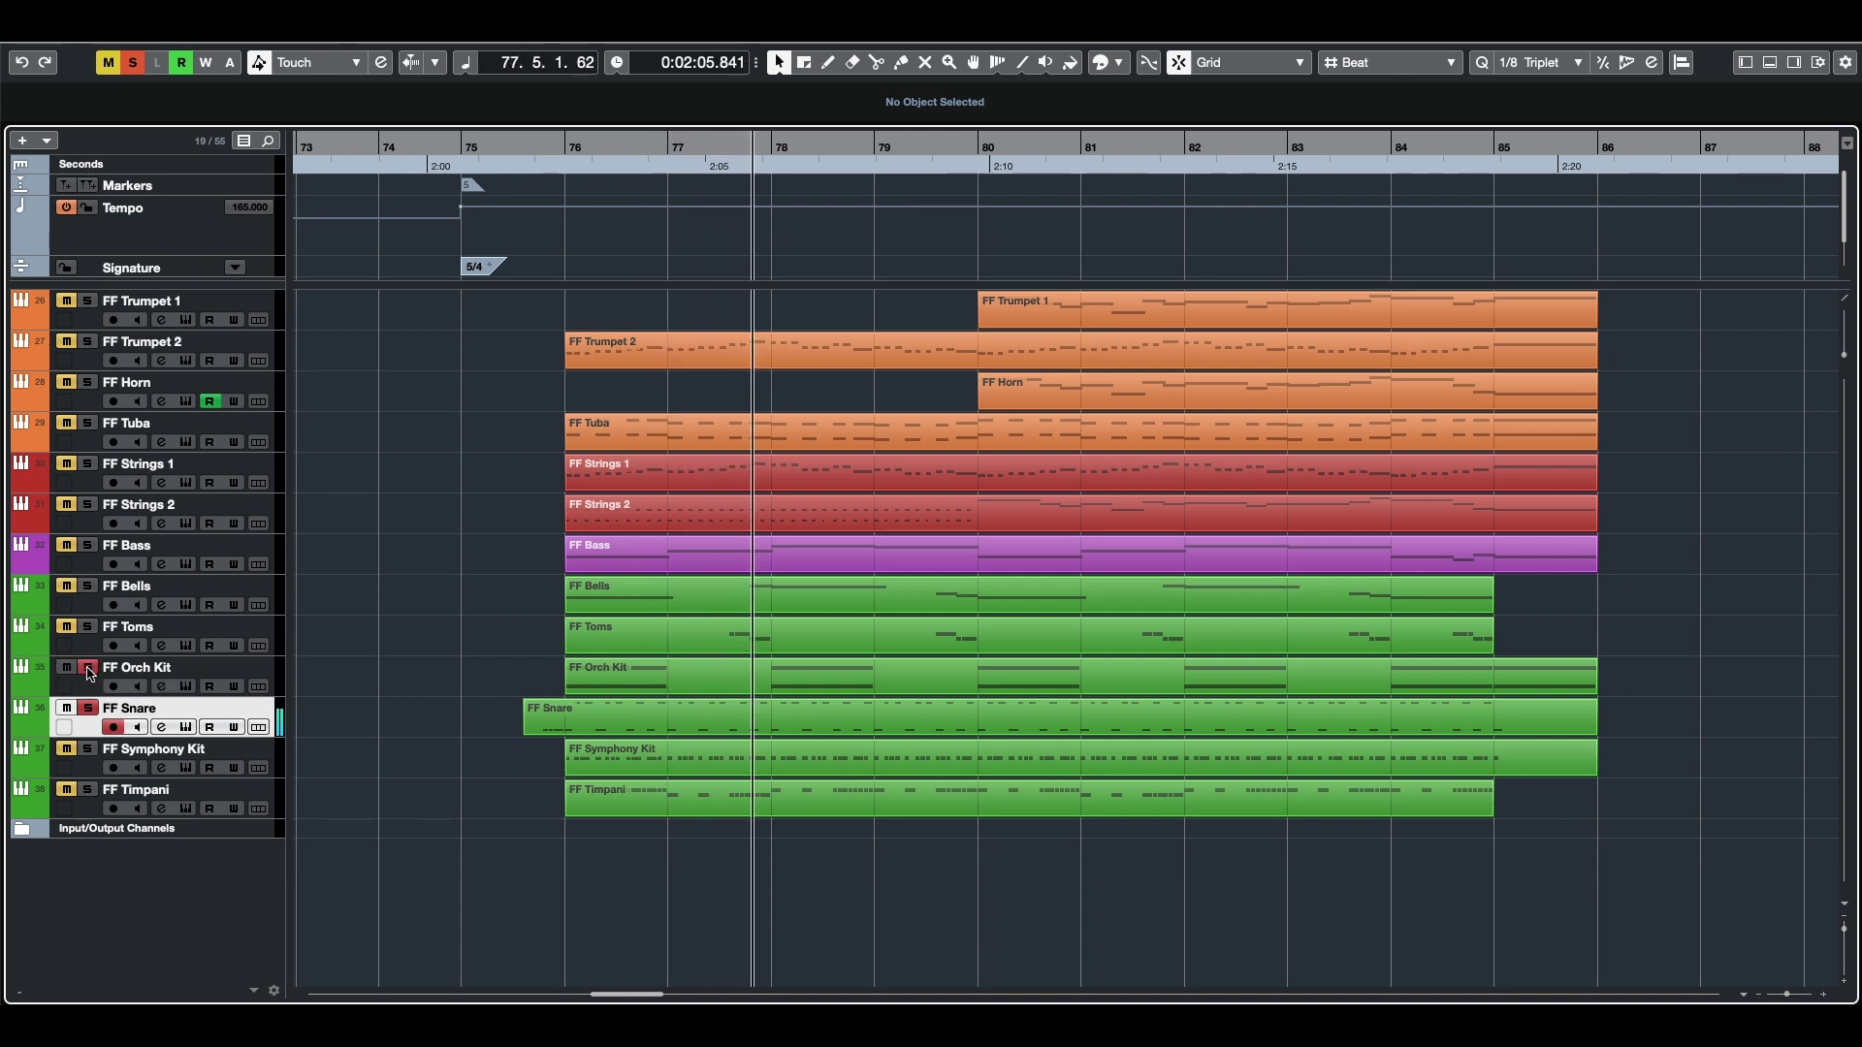
{"action": "left_click", "coordinate": [89, 750]}
{"action": "left_click", "coordinate": [87, 790]}
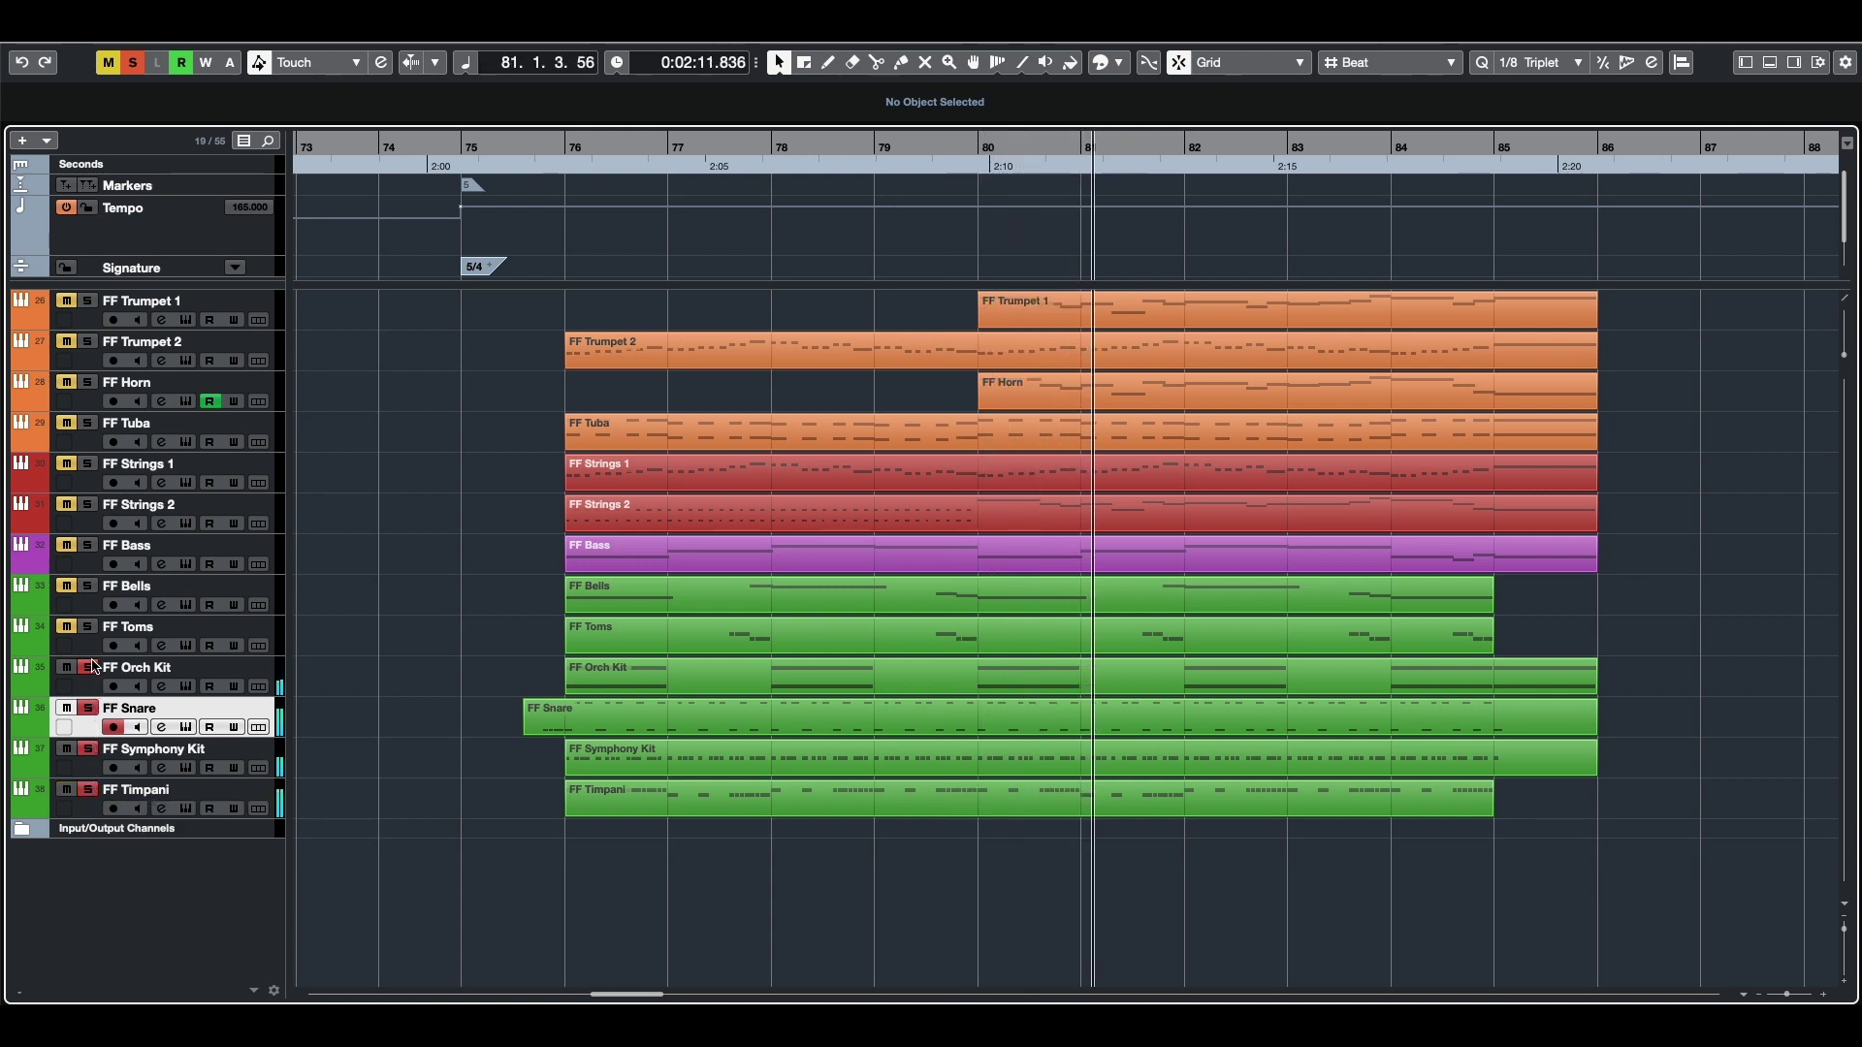
{"action": "left_click", "coordinate": [88, 630]}
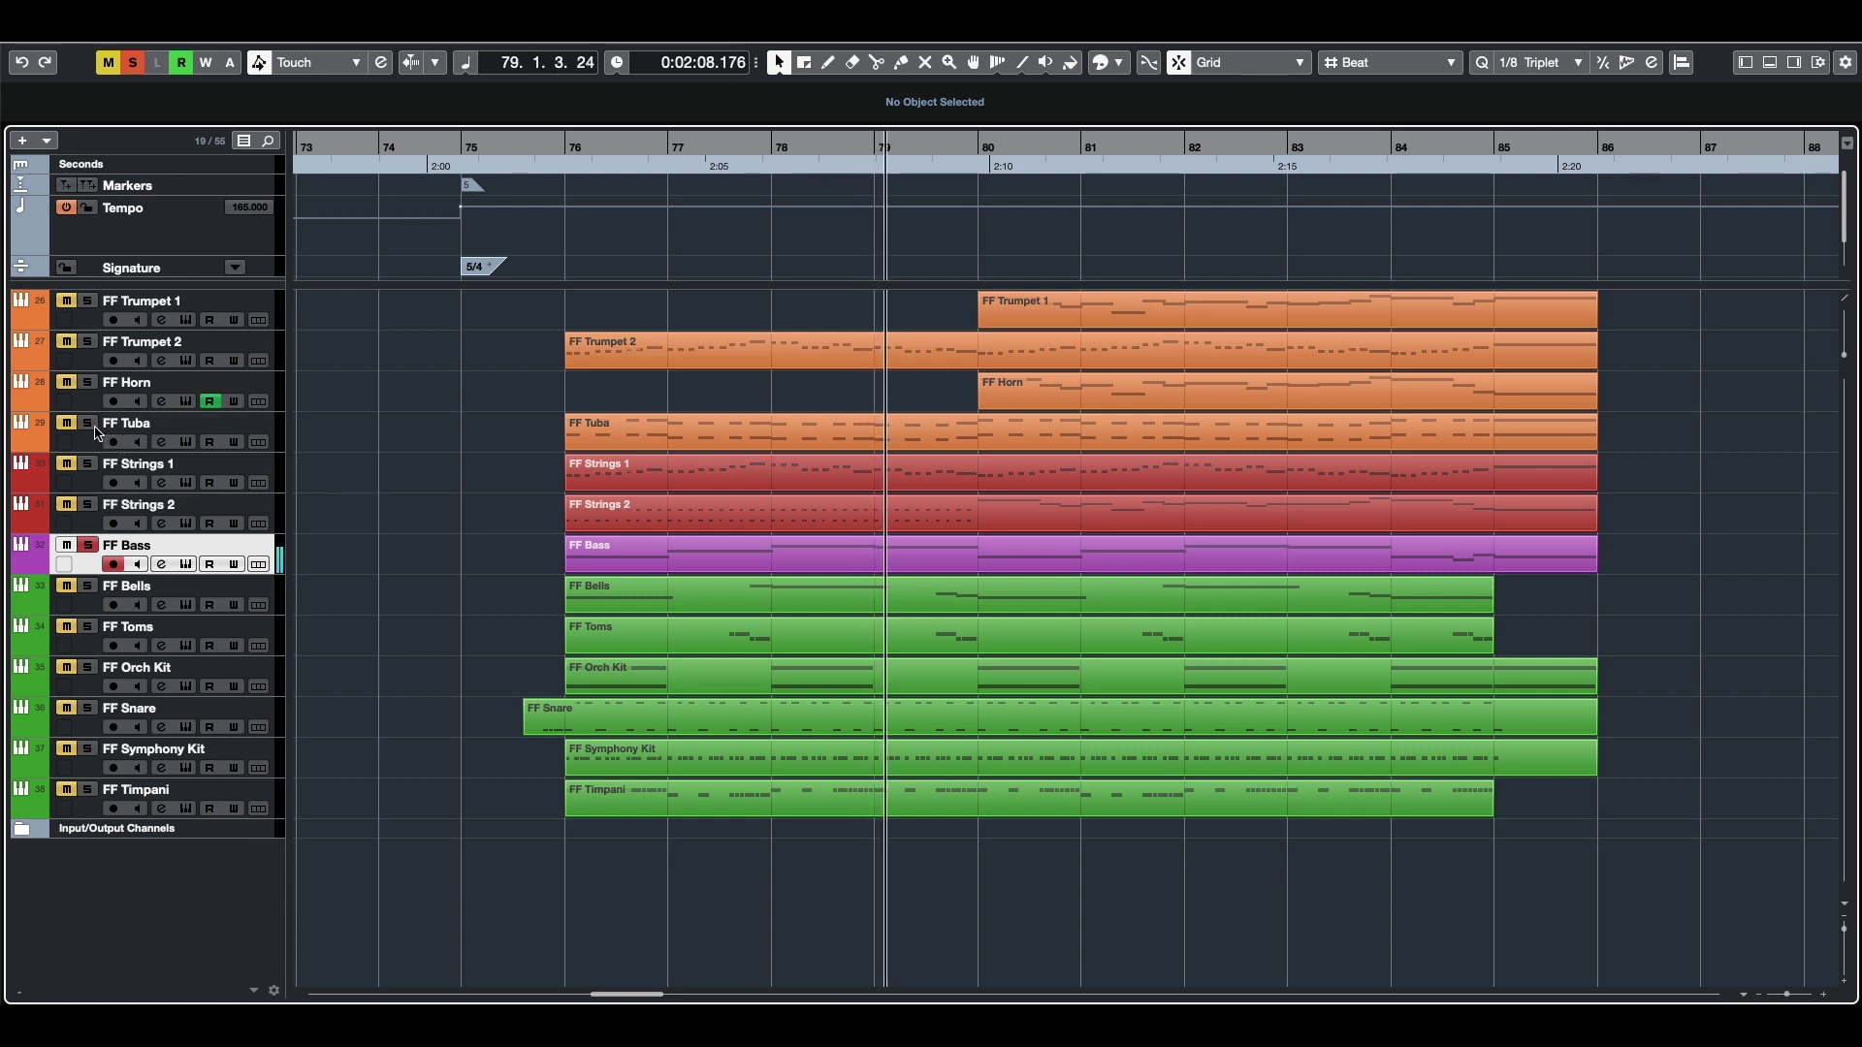
Solo FF Tuba alongside FF Bass, and audition FF Trumpet 2 with both FF Strings tracks from bar 76
{"action": "left_click", "coordinate": [89, 425]}
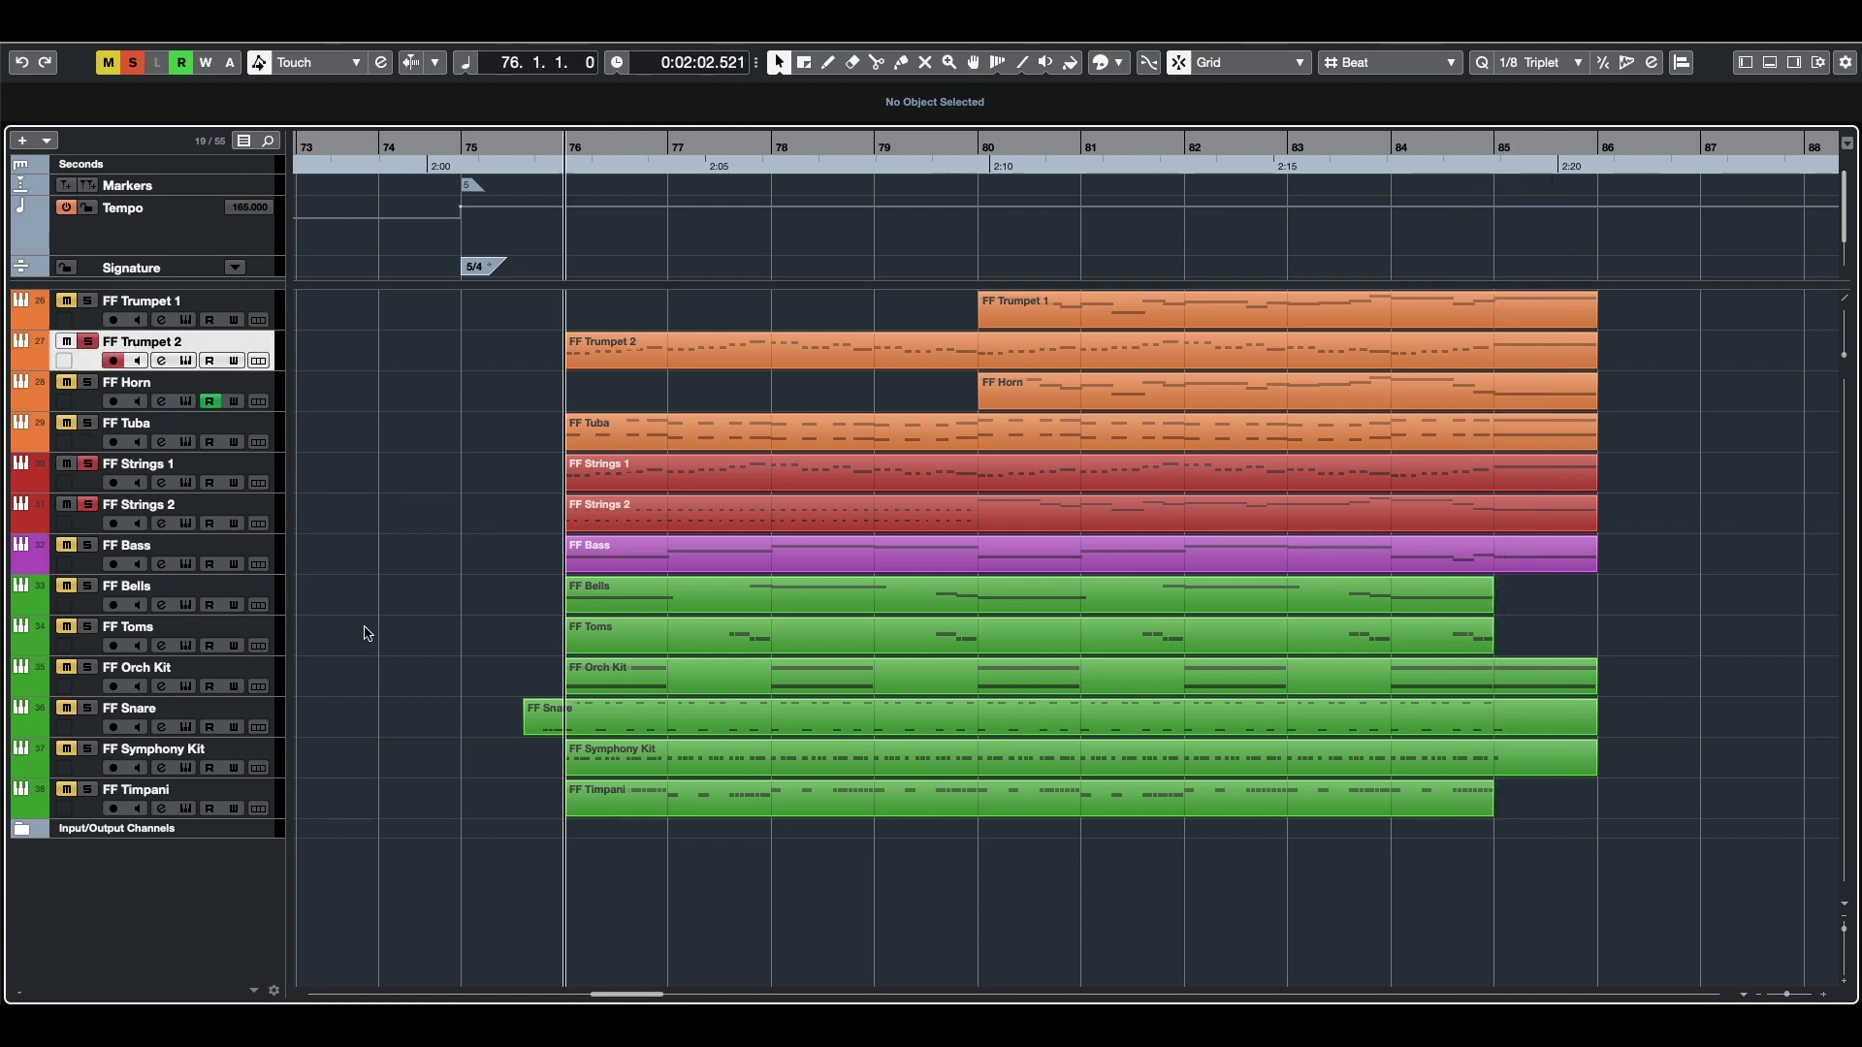
{"action": "key", "text": "space"}
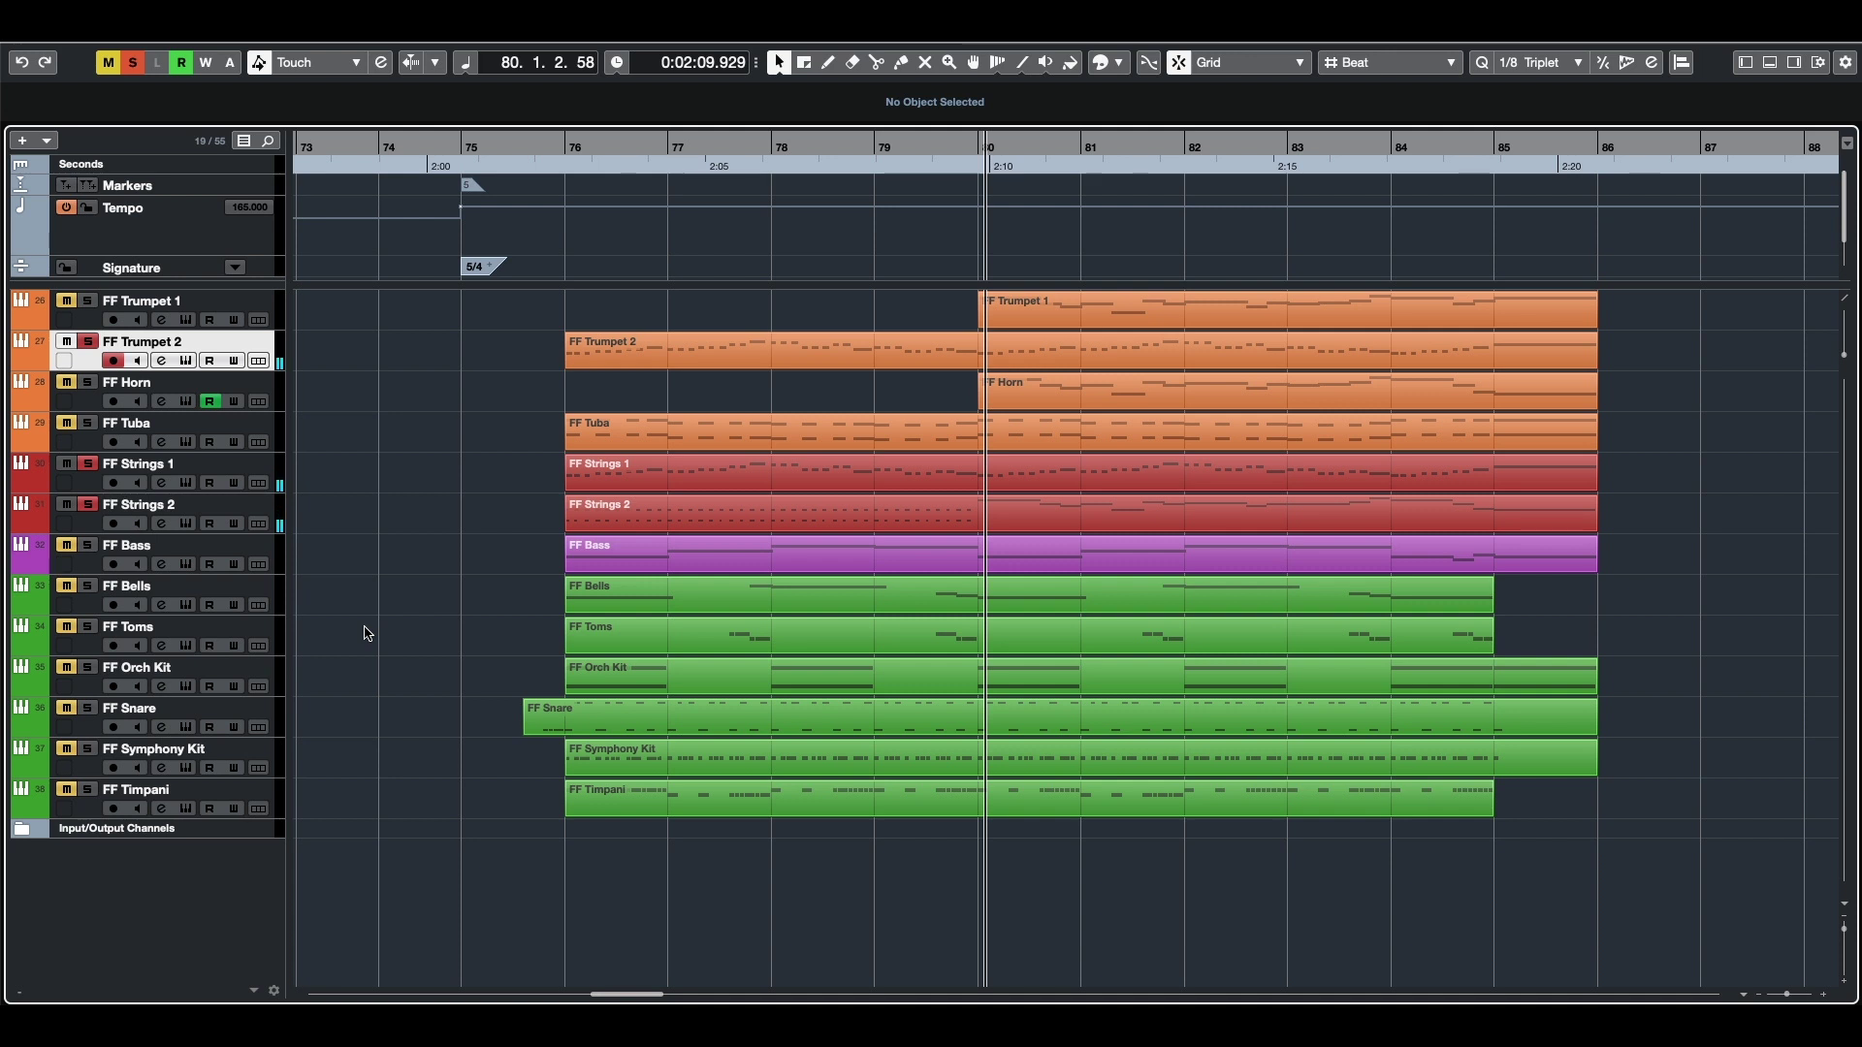
{"action": "key", "text": "Up"}
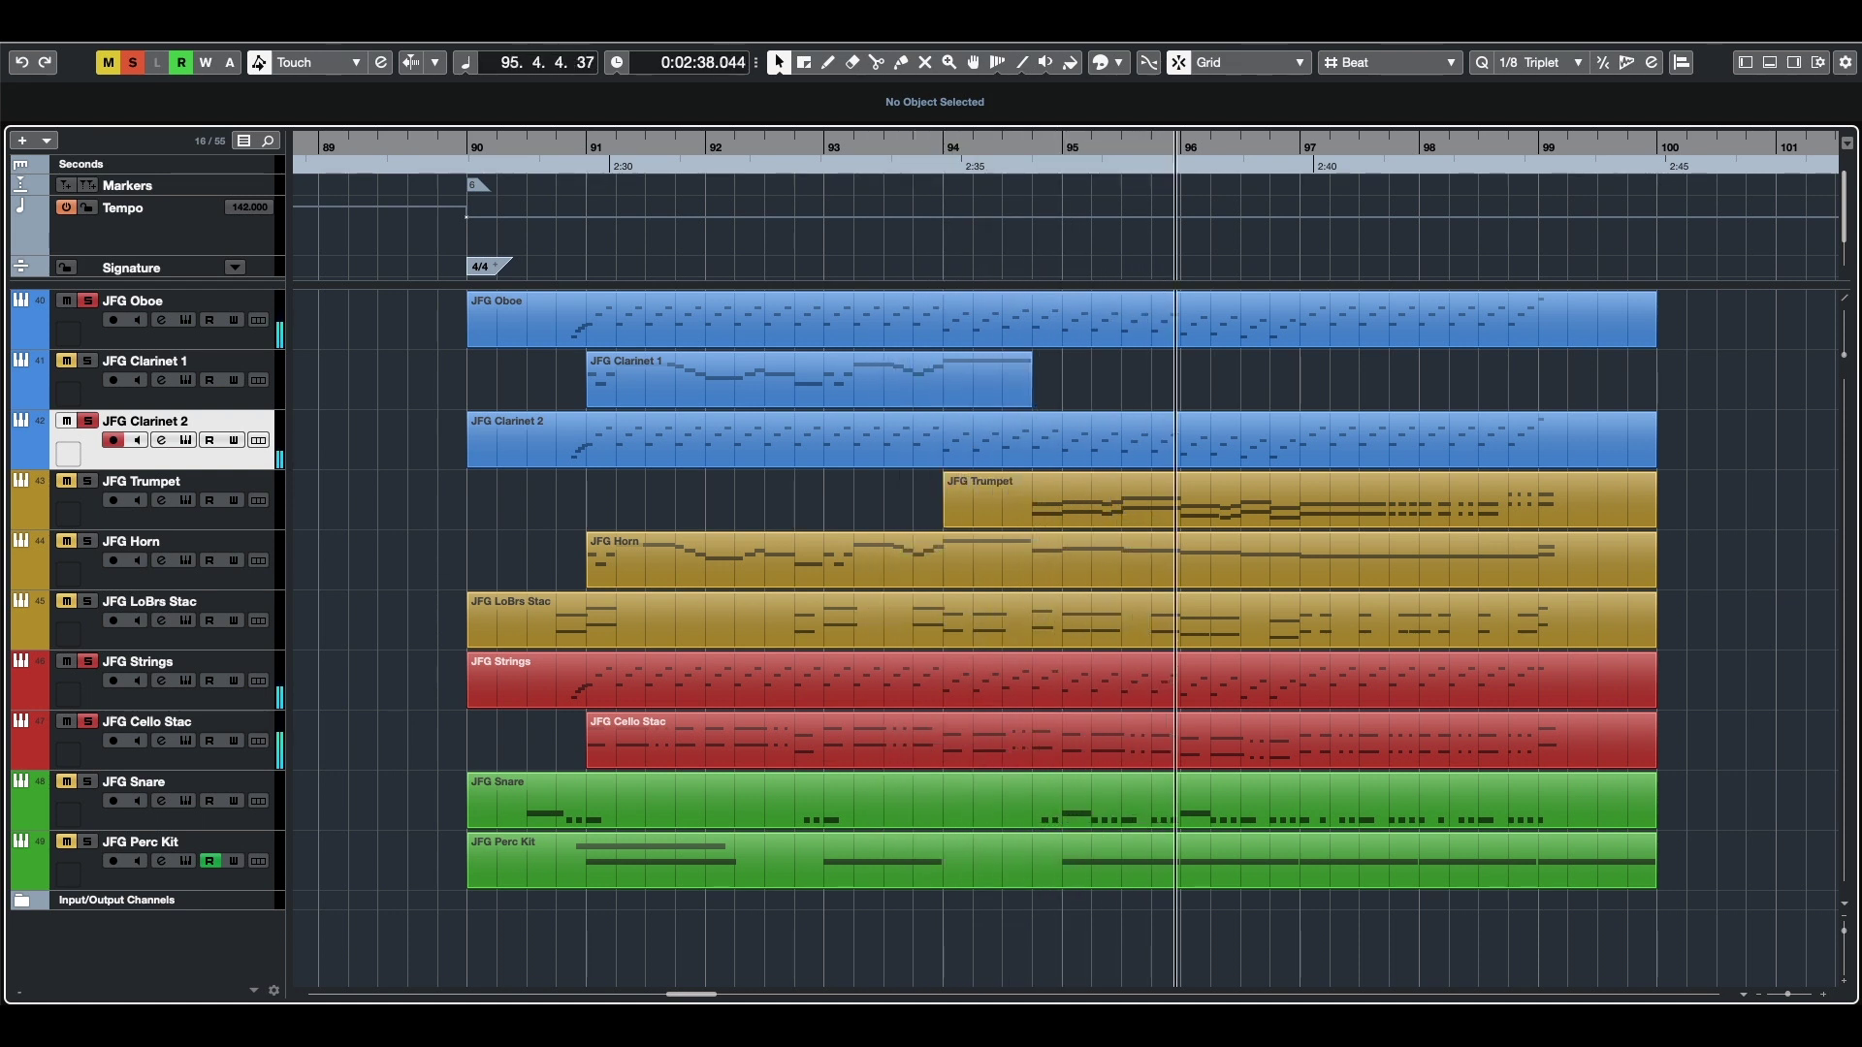
Audition the JFG tracks in groups, including JFG LoBrs Stac, and add JFG Trumpet to the soloed Clarinet 1 and Horn
{"action": "key", "text": "space"}
{"action": "left_click", "coordinate": [175, 621]}
{"action": "key", "text": "space"}
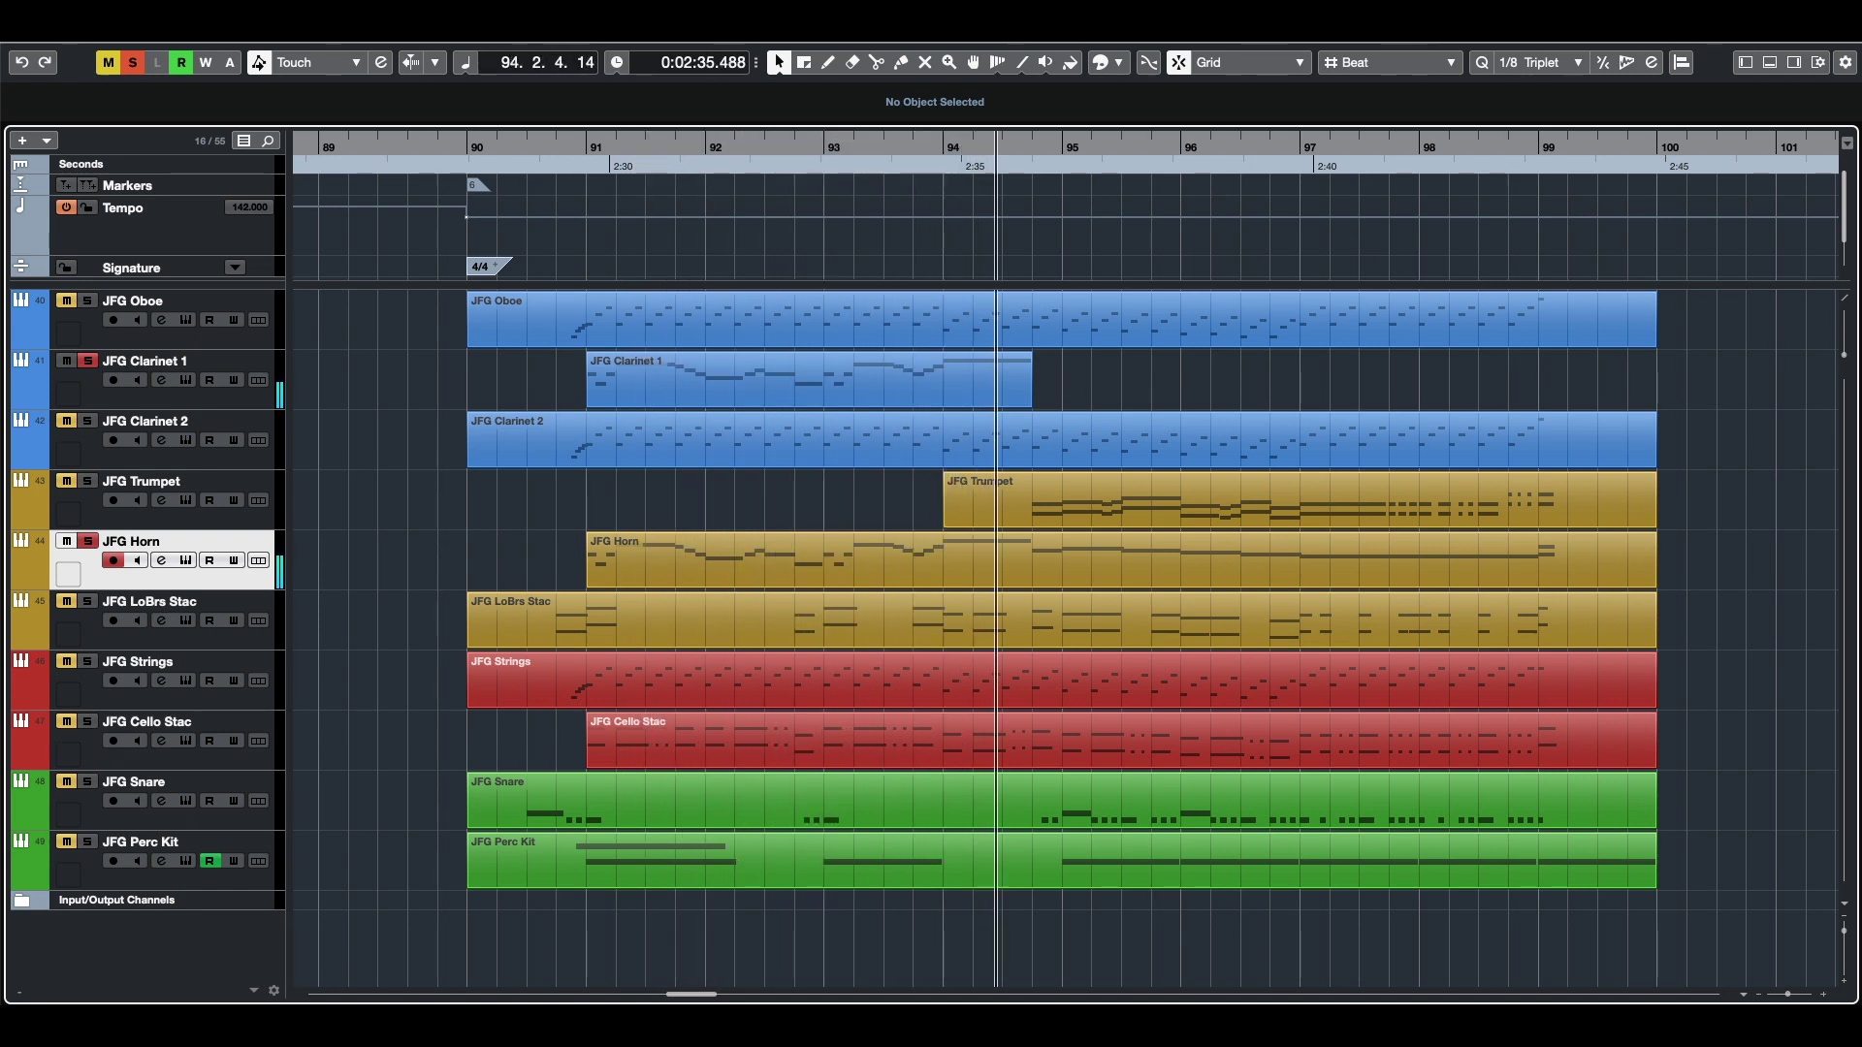
{"action": "left_click", "coordinate": [194, 509]}
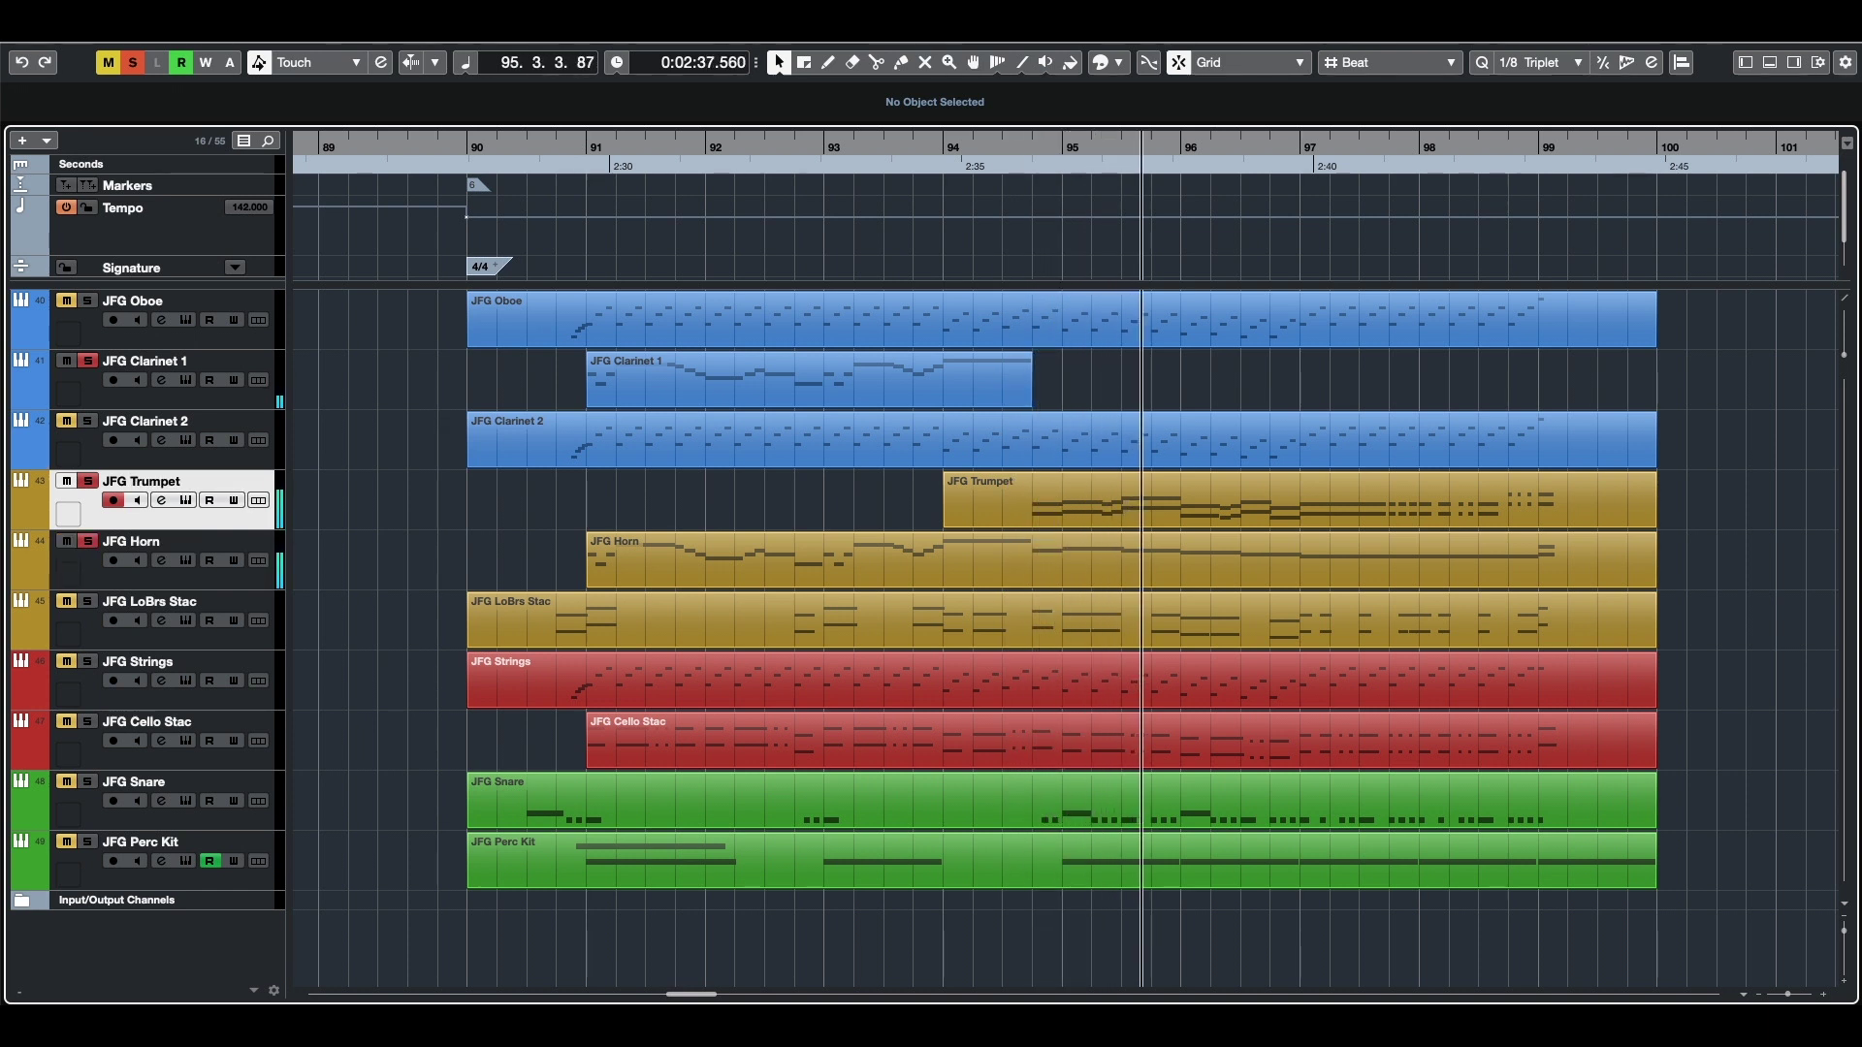